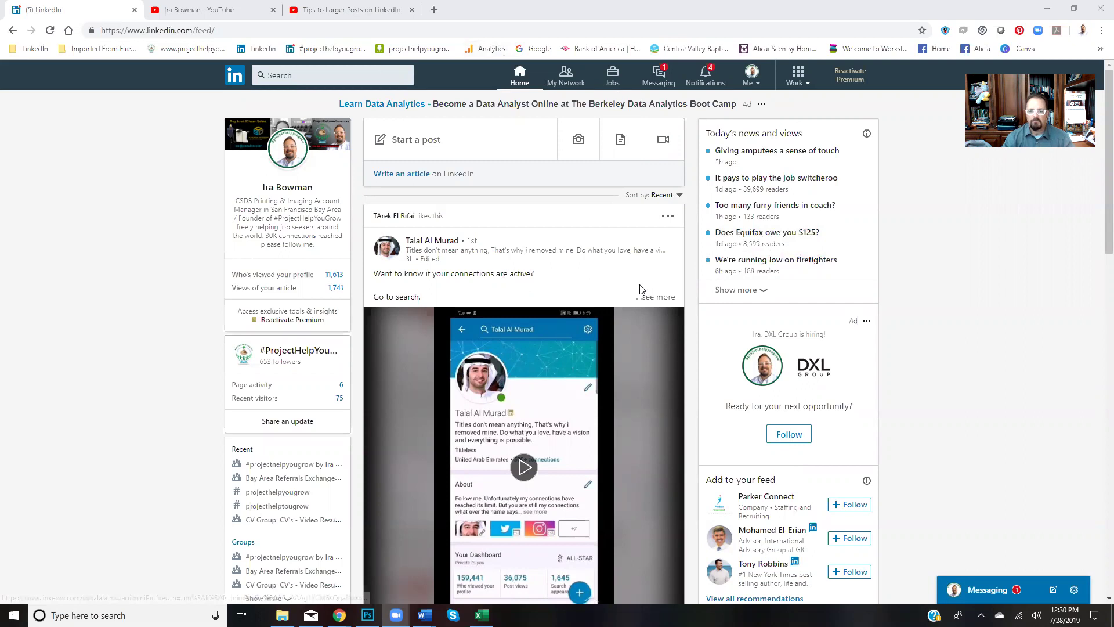
Step: Try sorting the home feed by Top, then by Recent, and scroll the results
click(679, 196)
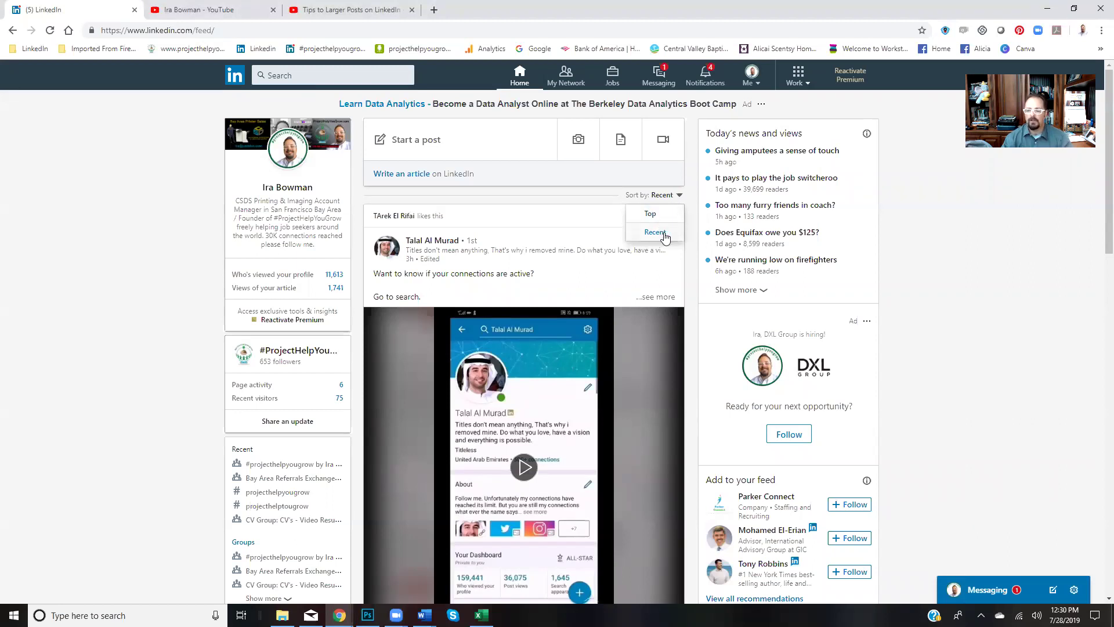
click(651, 215)
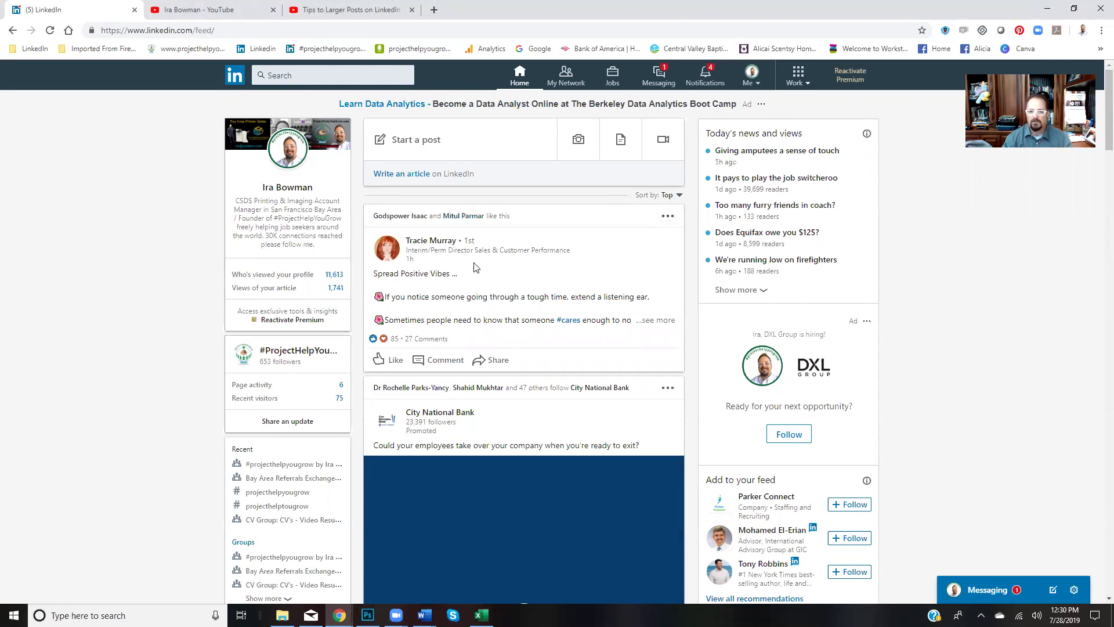
click(677, 196)
click(655, 232)
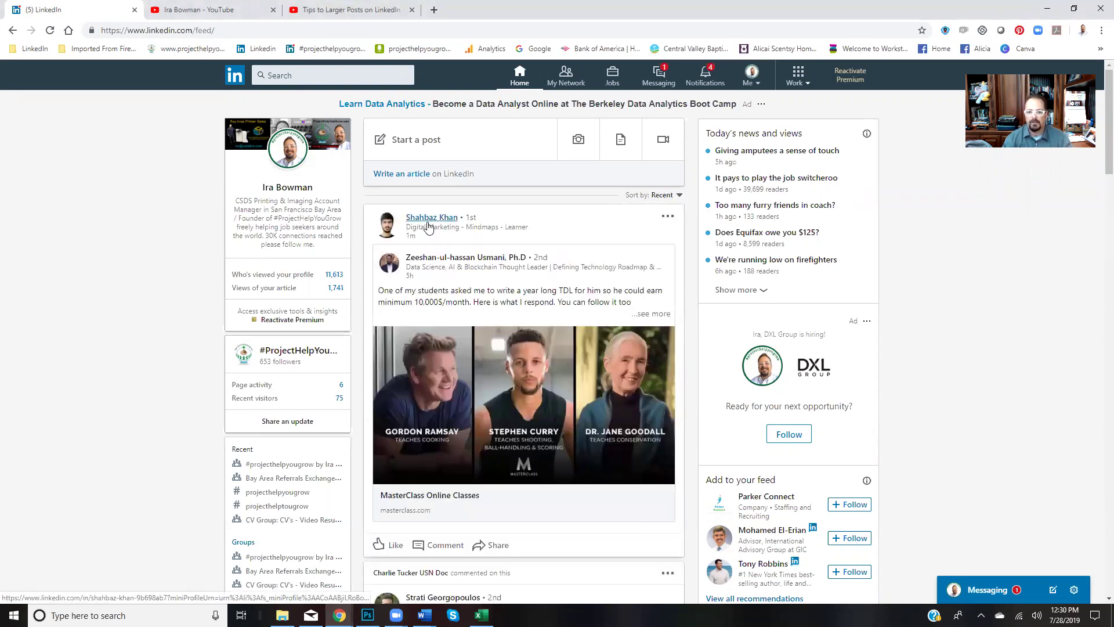
scroll(531, 255, down, 10)
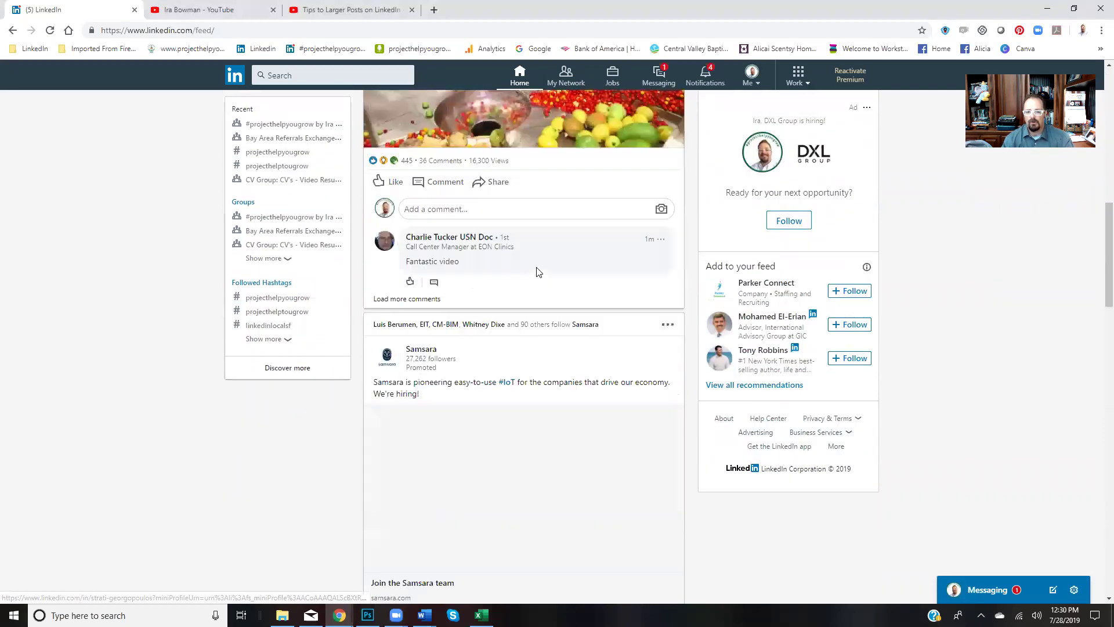
scroll(536, 271, down, 2)
scroll(529, 249, up, 12)
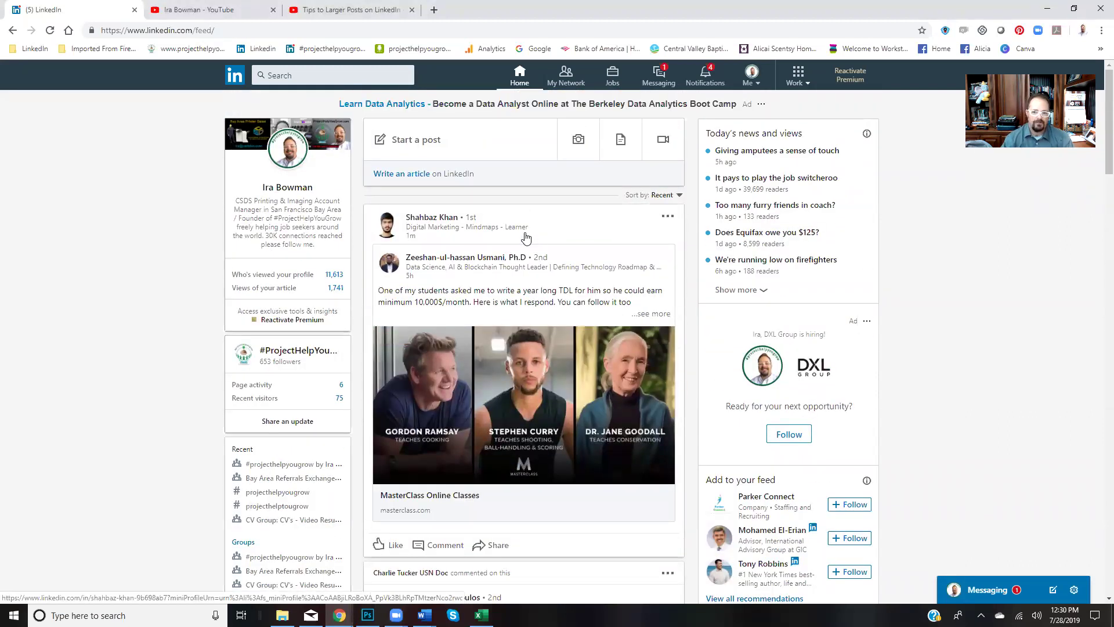
Step: Set the home feed back to Sort by: Top
click(662, 195)
click(662, 235)
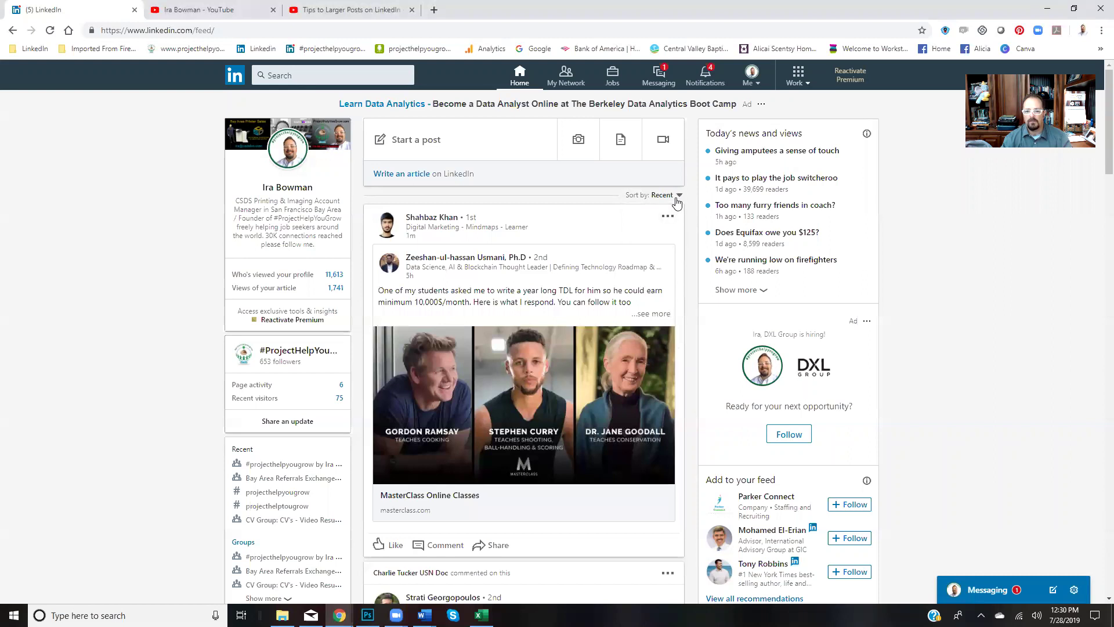
click(675, 196)
click(647, 213)
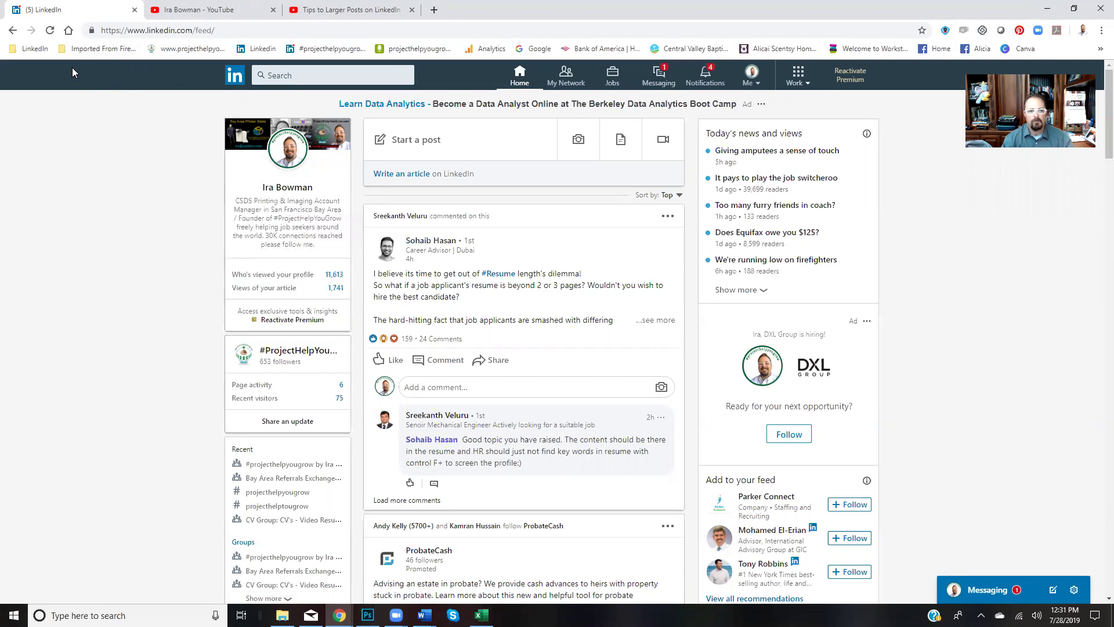
Step: Open the account owner's Posts activity page from the LinkedIn bookmarks folder
click(35, 49)
scroll(156, 296, down, 3)
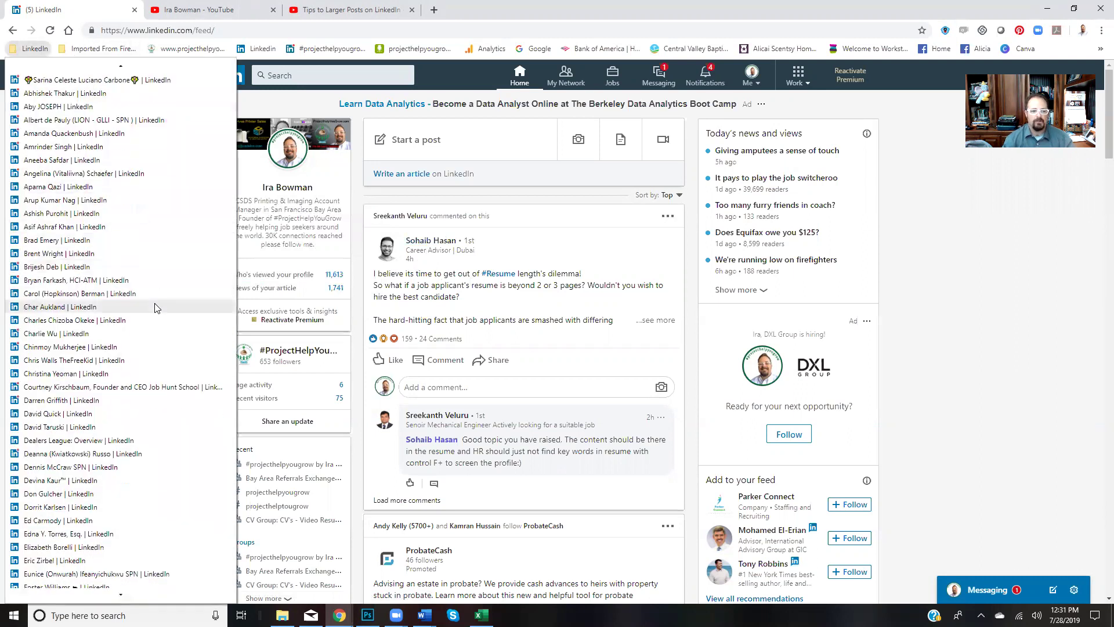
scroll(156, 307, down, 3)
scroll(155, 307, down, 1)
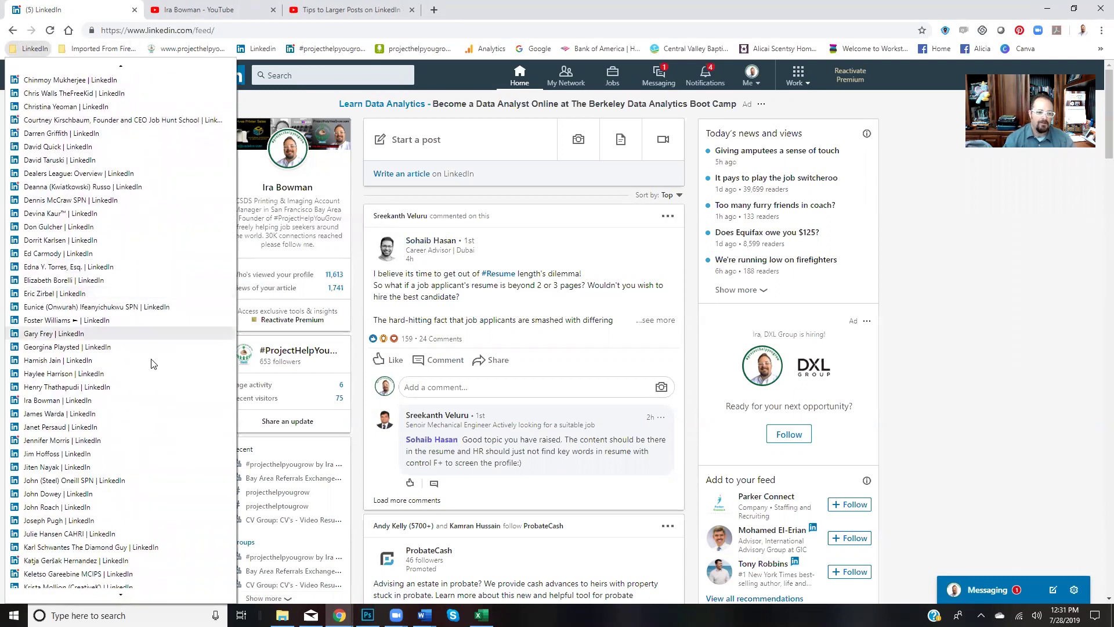
click(132, 402)
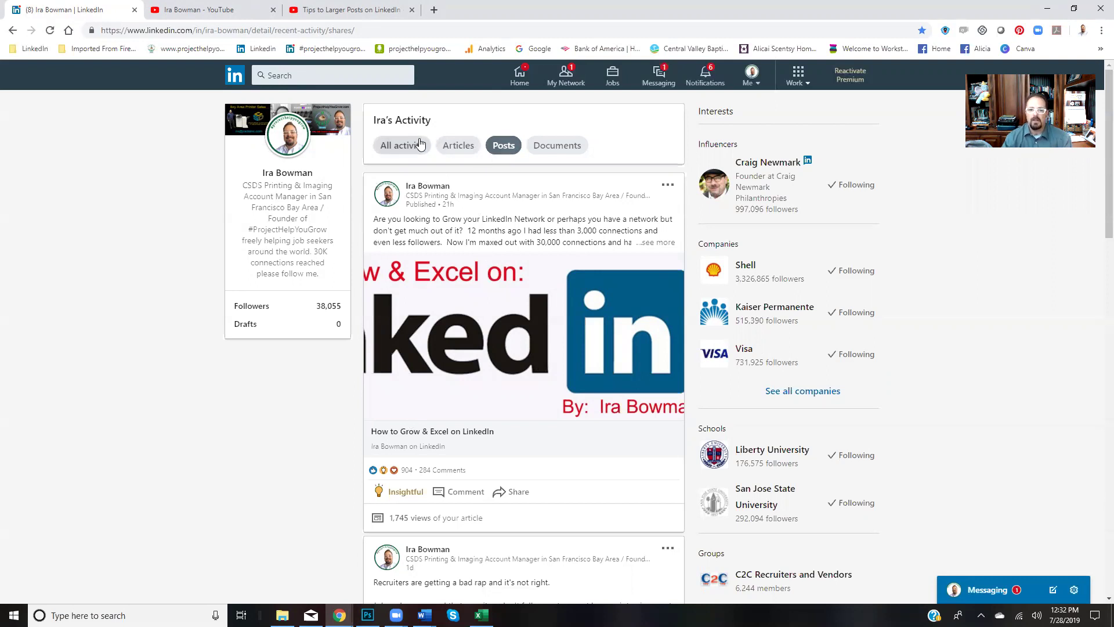
Step: Filter the activity to Articles and browse the cards, led by 'How to Grow & Excel on LinkedIn'
click(457, 148)
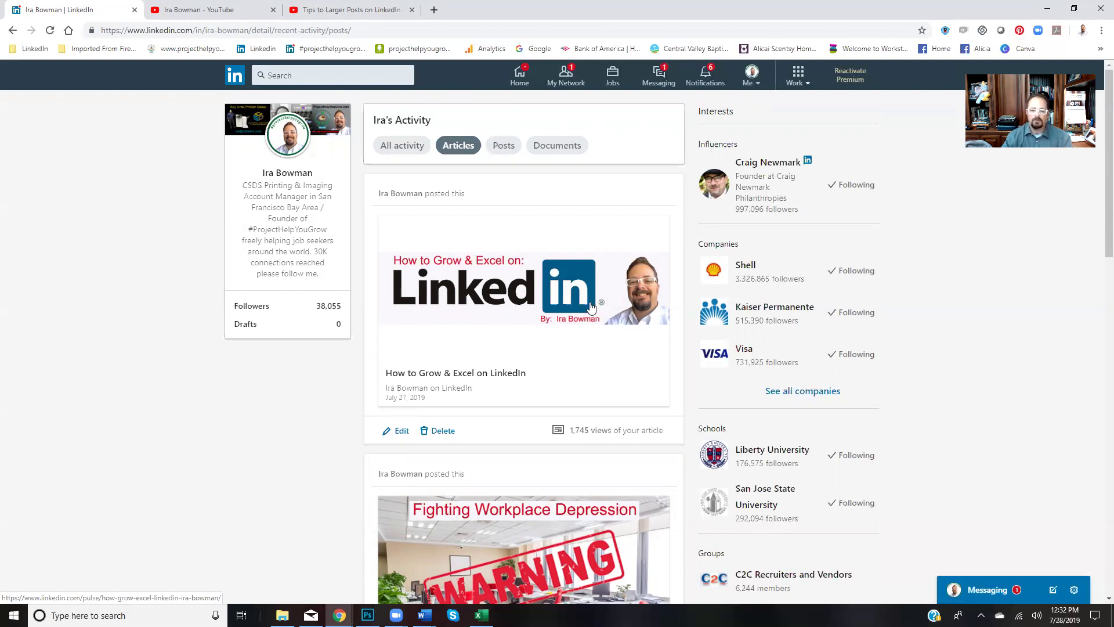
scroll(590, 310, down, 6)
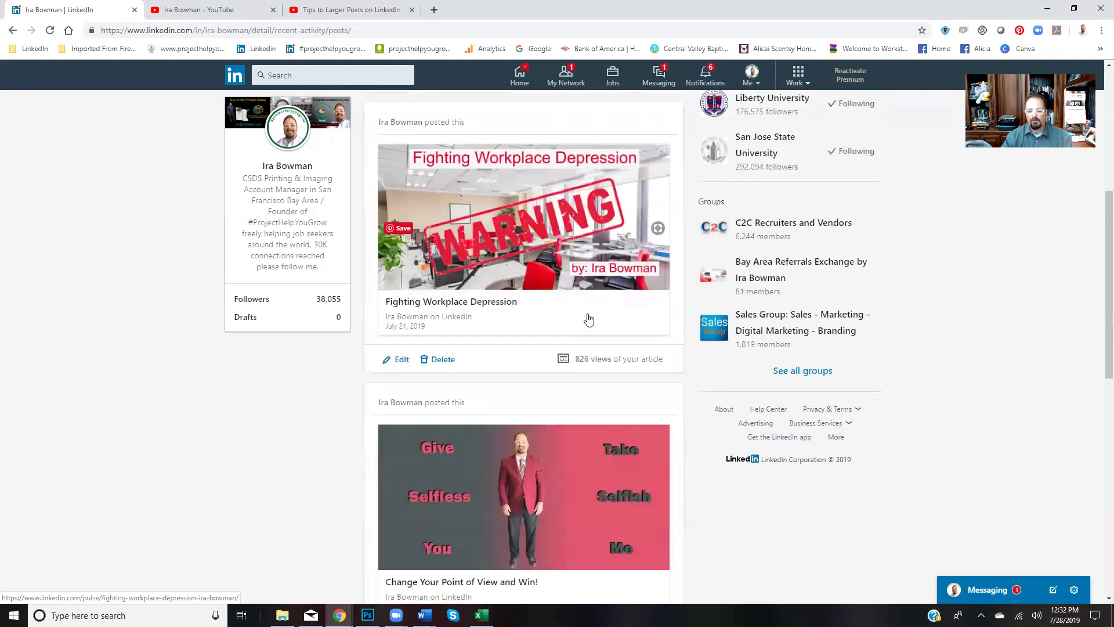
scroll(589, 317, down, 10)
scroll(588, 313, up, 17)
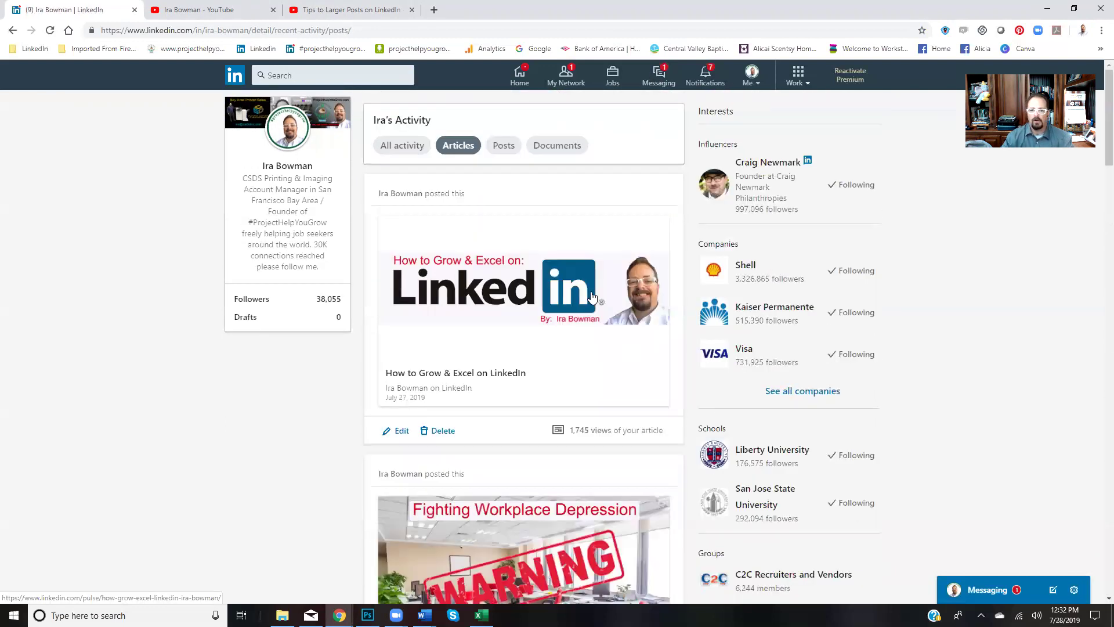
Step: Open another member's bookmarked Posts activity page from the LinkedIn bookmarks folder
click(40, 50)
scroll(144, 430, down, 2)
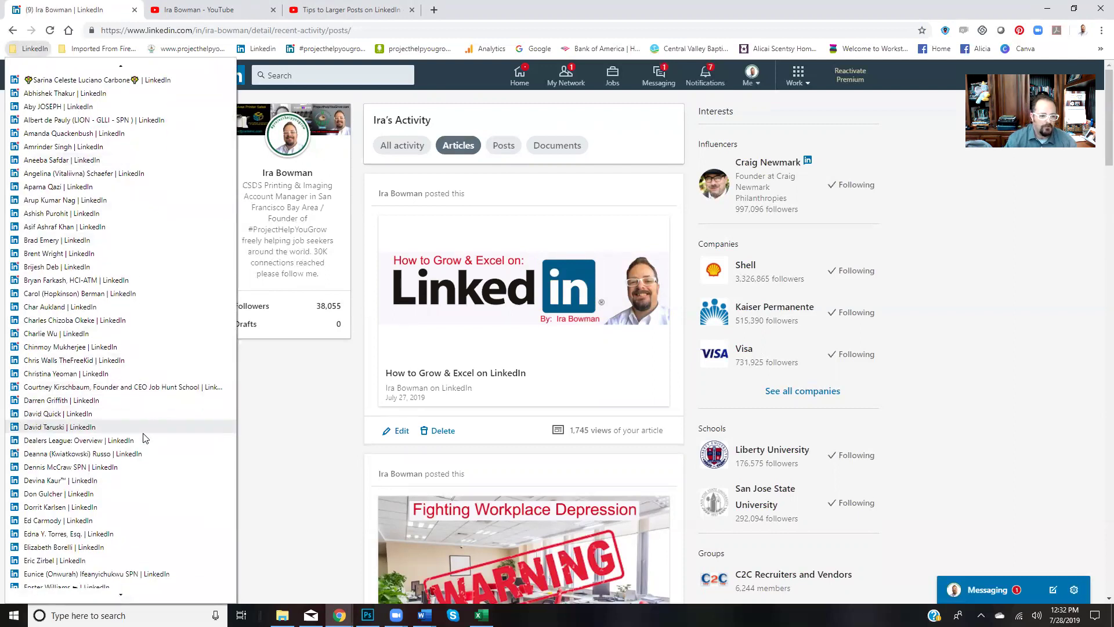
scroll(144, 438, down, 1)
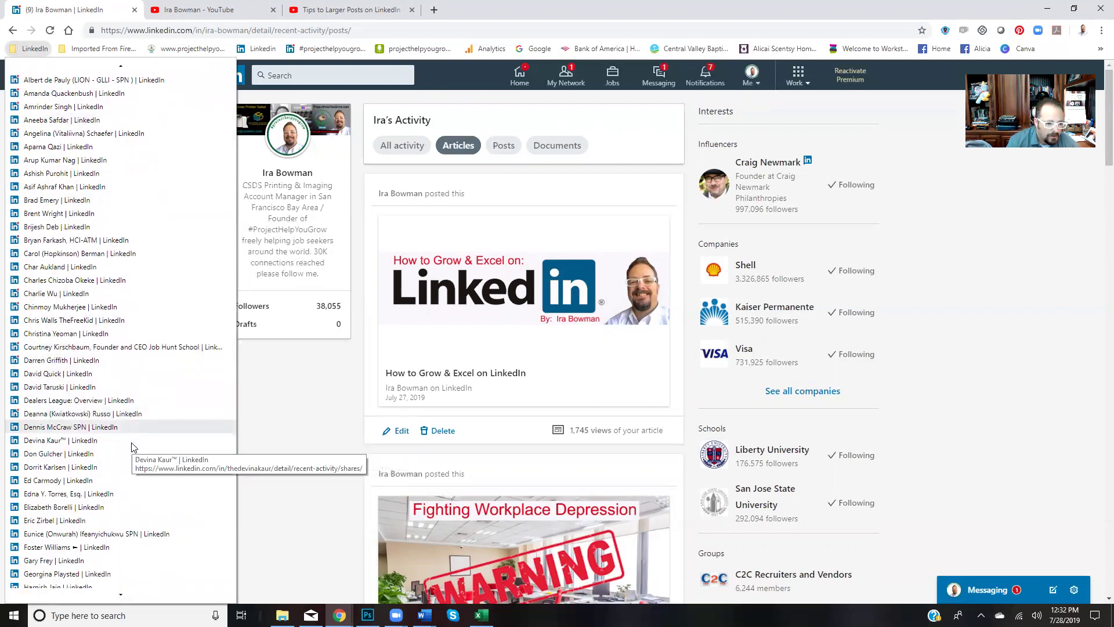
click(62, 415)
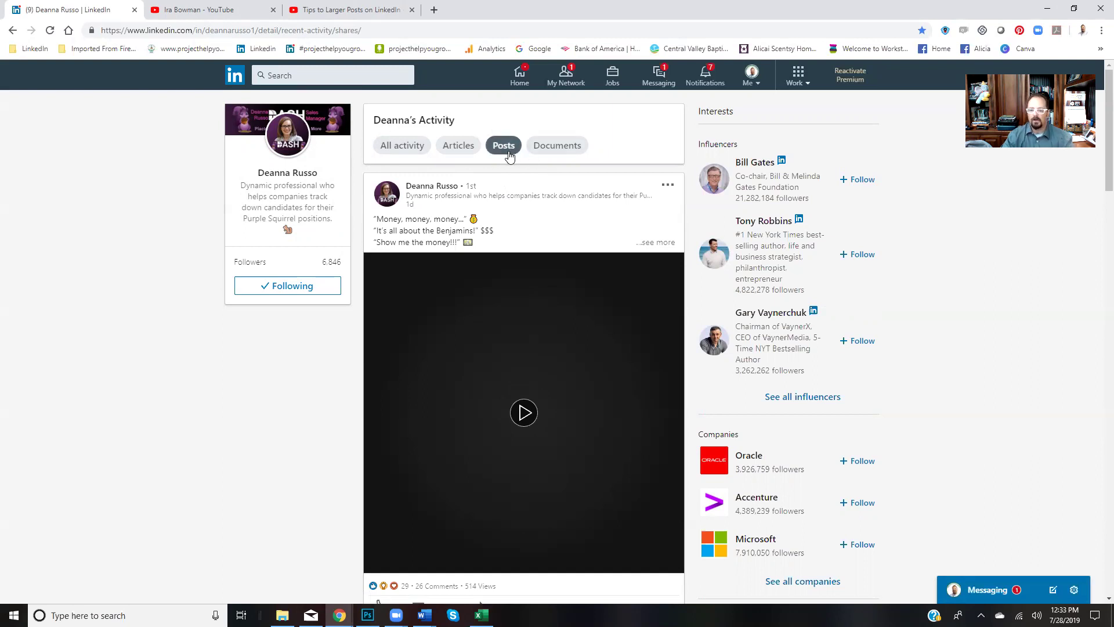
Step: From the home feed, open the Spread Positive Vibes poster's profile and view all their activity
click(519, 75)
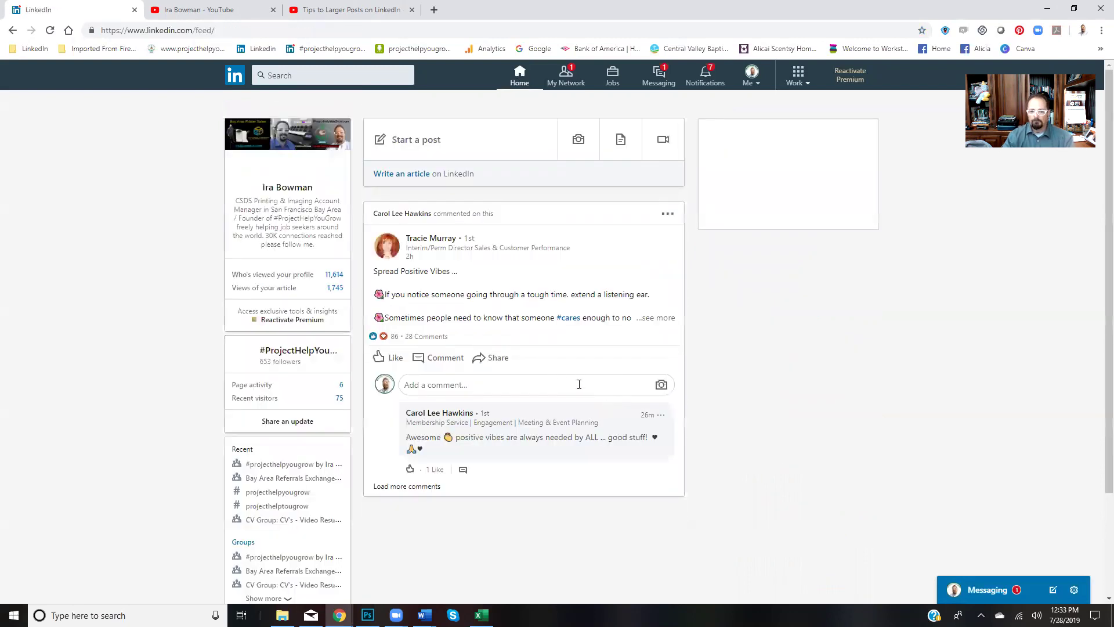
click(429, 241)
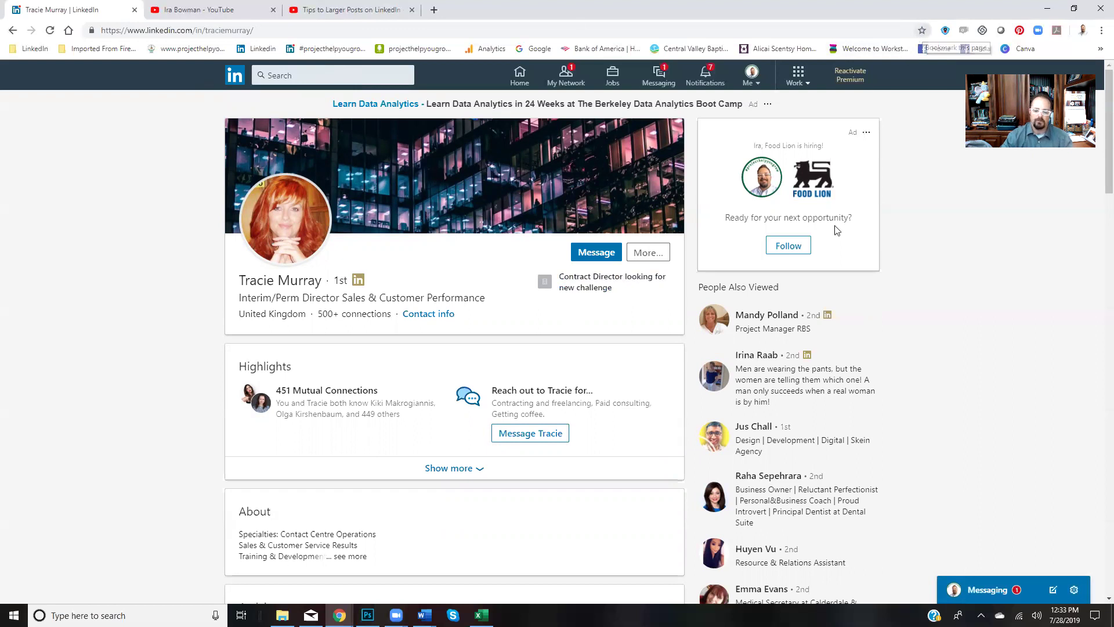
scroll(671, 368, down, 2)
scroll(672, 368, down, 4)
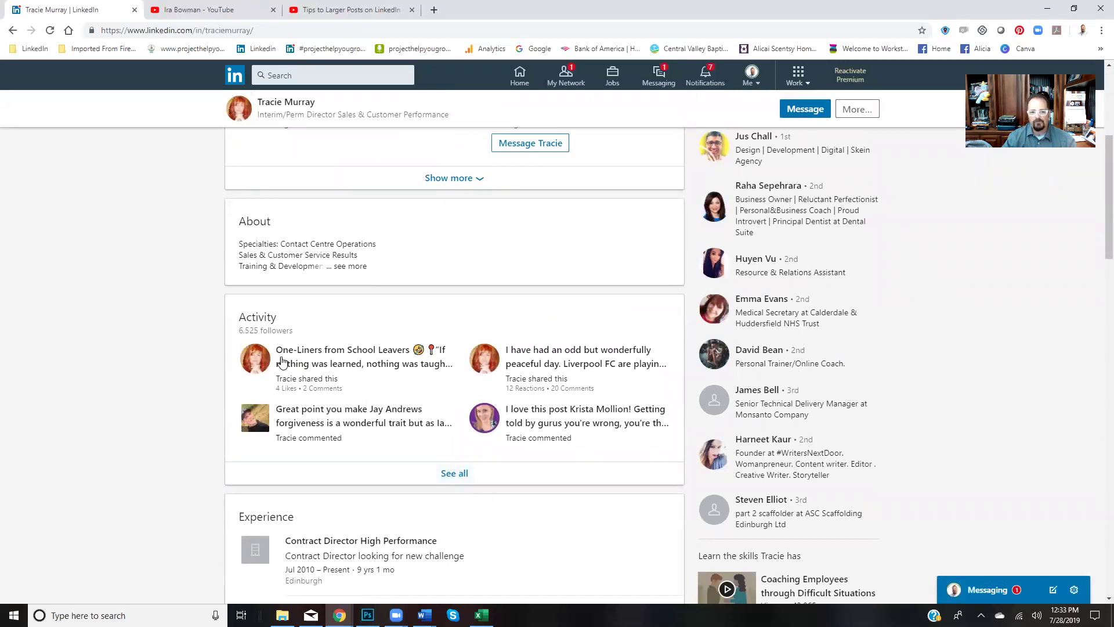
click(464, 480)
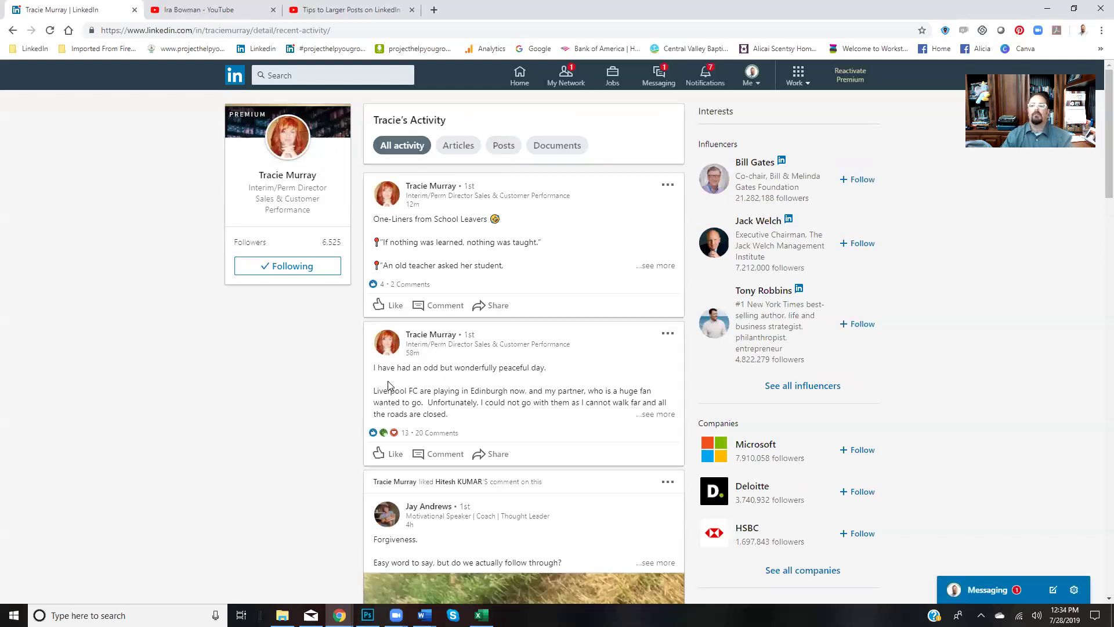
Step: Filter this member's activity to Posts and scroll through them
click(499, 148)
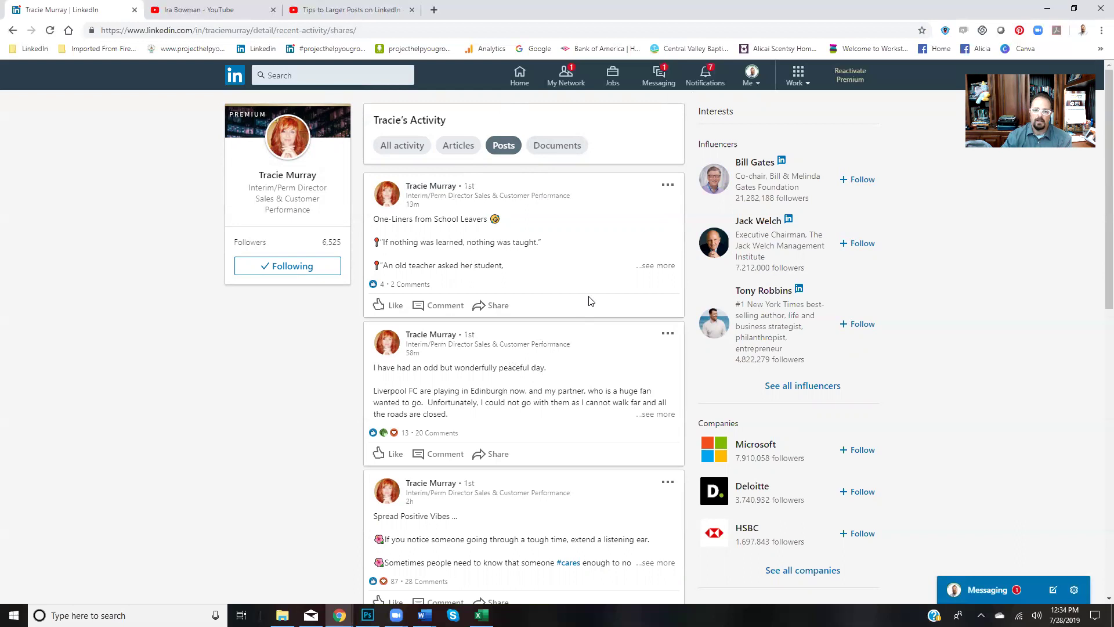
scroll(578, 271, down, 10)
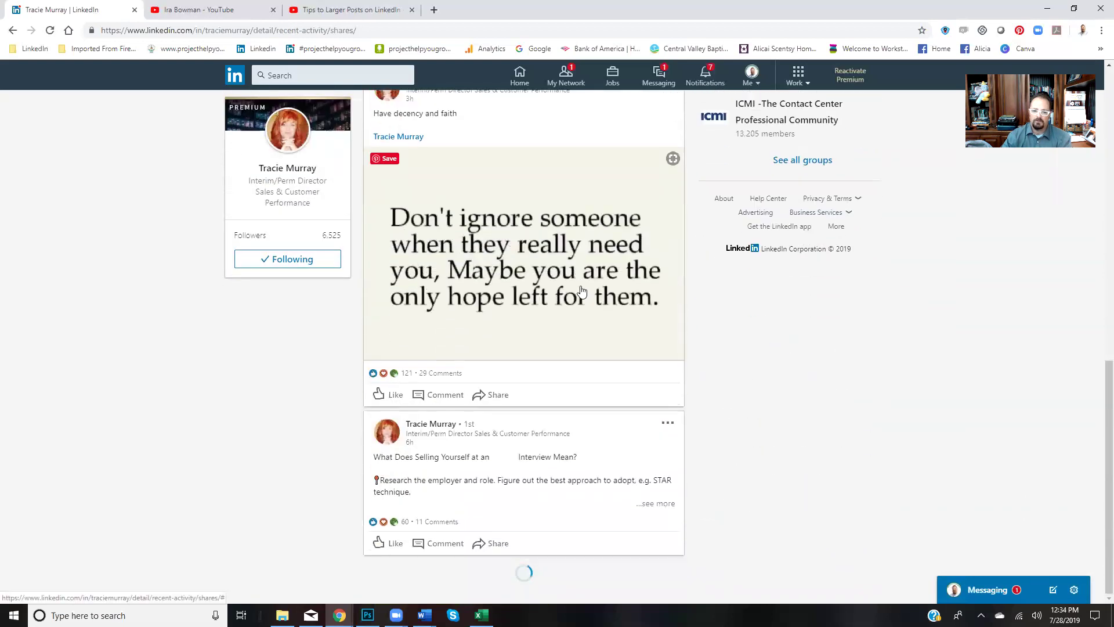
scroll(582, 290, up, 9)
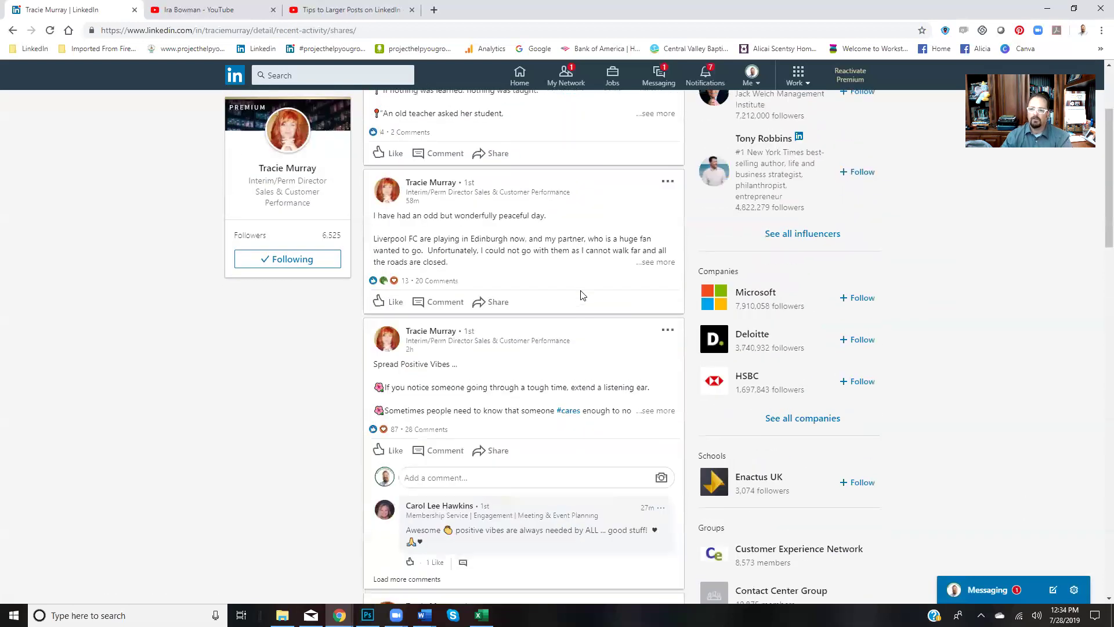
scroll(582, 296, up, 3)
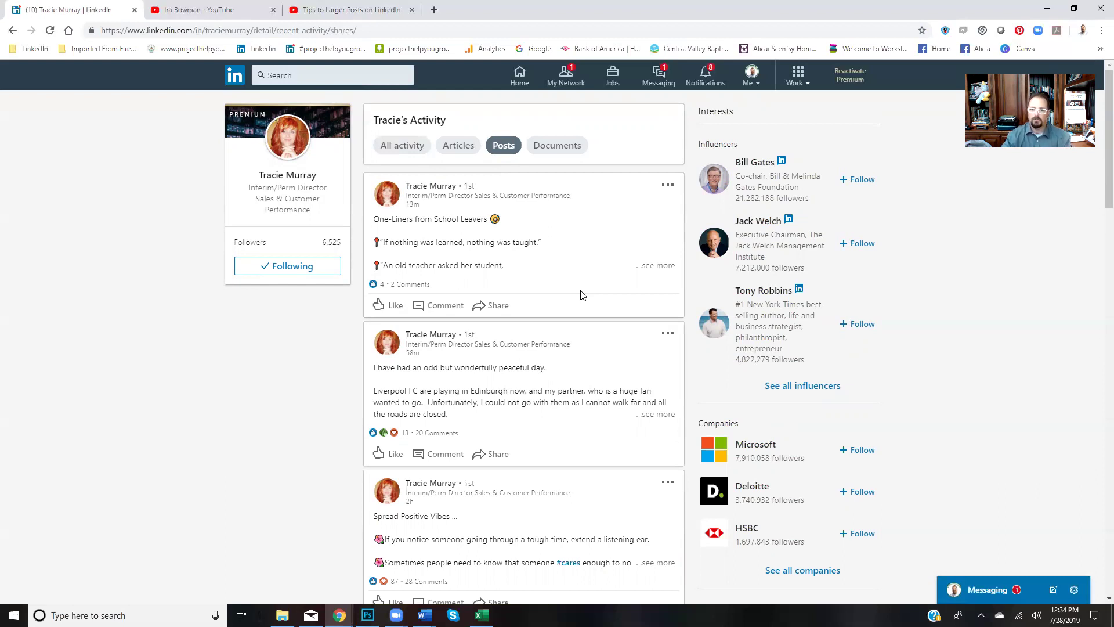
Step: Bookmark the Posts activity page in the LinkedIn folder, removing '(10) ' from its name
click(921, 31)
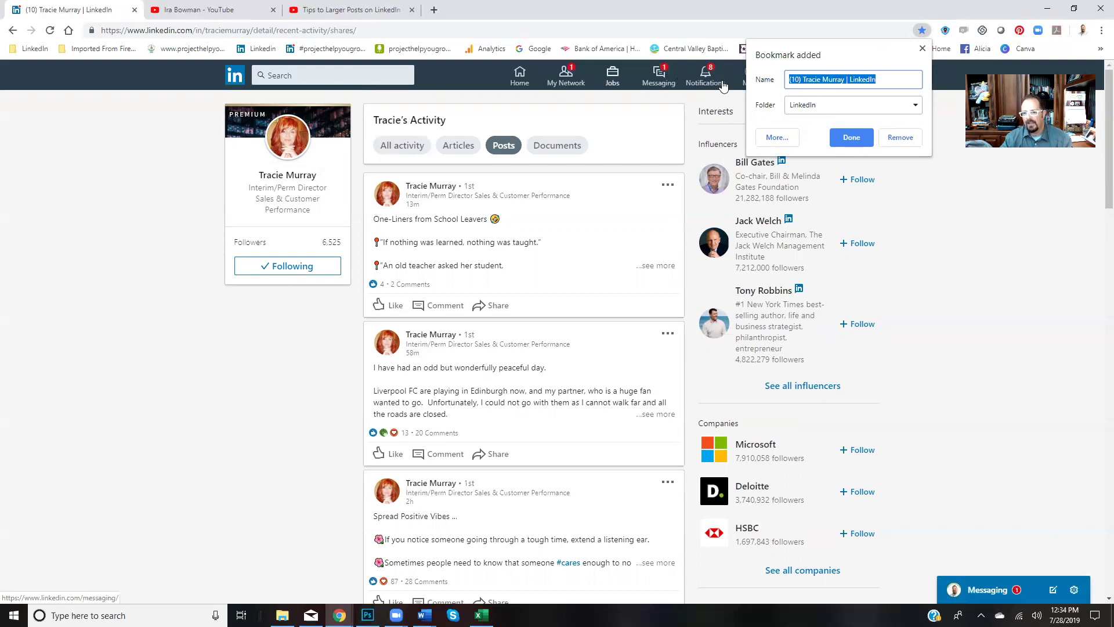
click(803, 81)
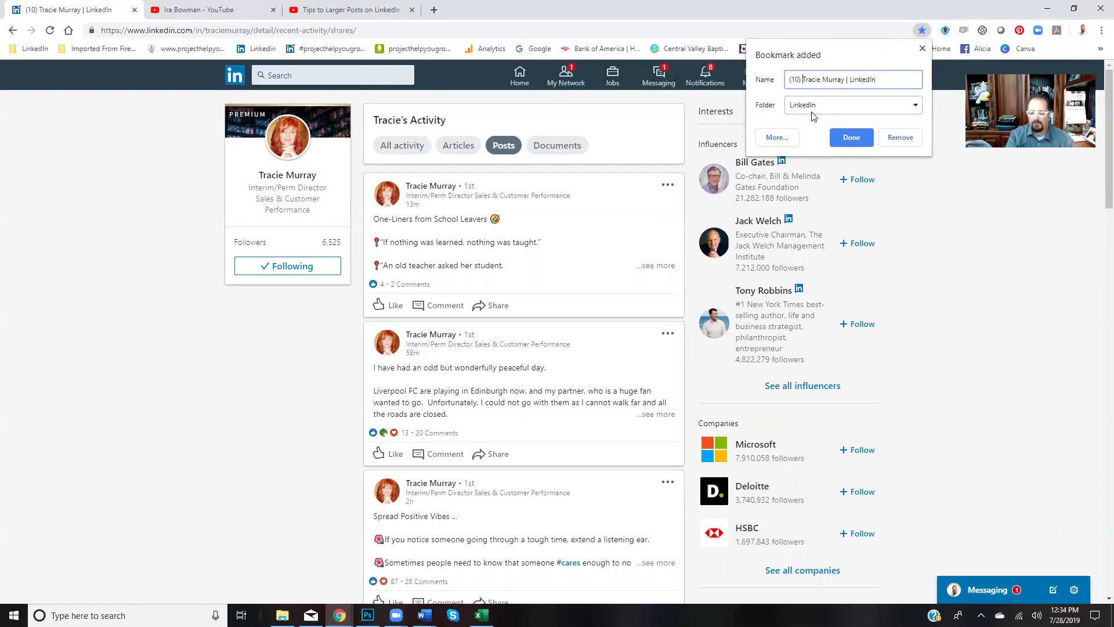
key(BackSpace)
key(BackSpace)
key(BackSpace)
key(BackSpace)
key(BackSpace)
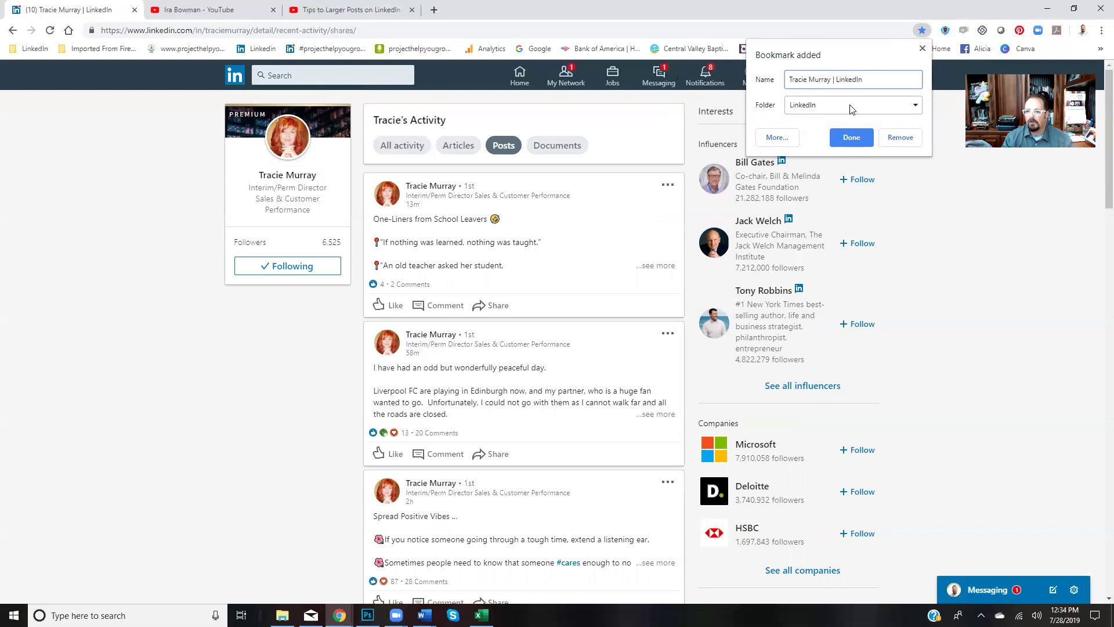
click(915, 107)
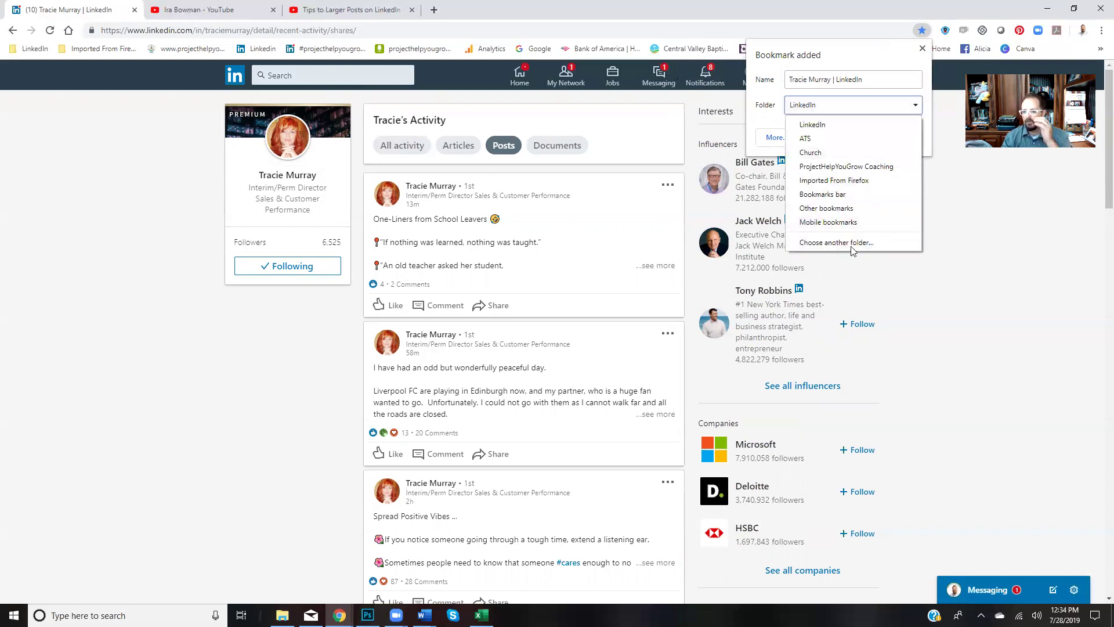
click(879, 110)
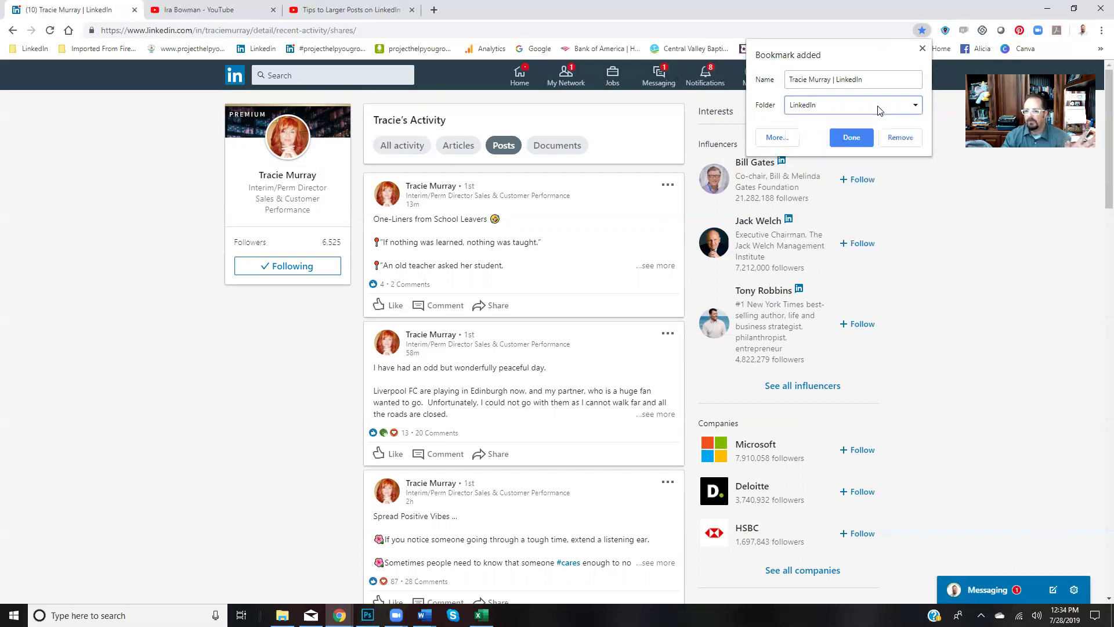
click(789, 138)
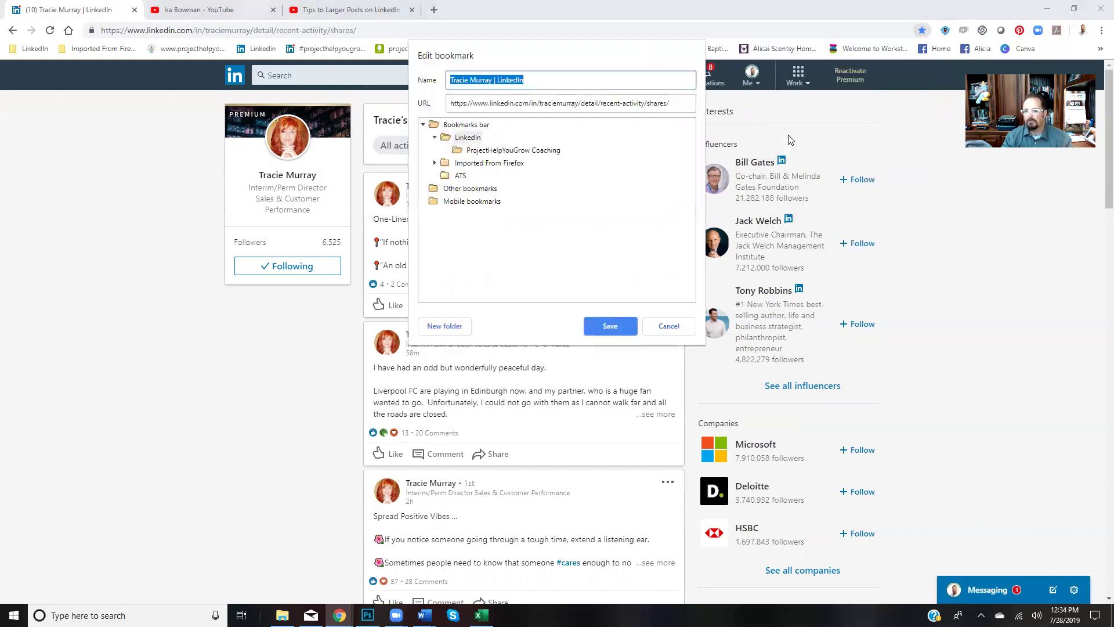
click(688, 328)
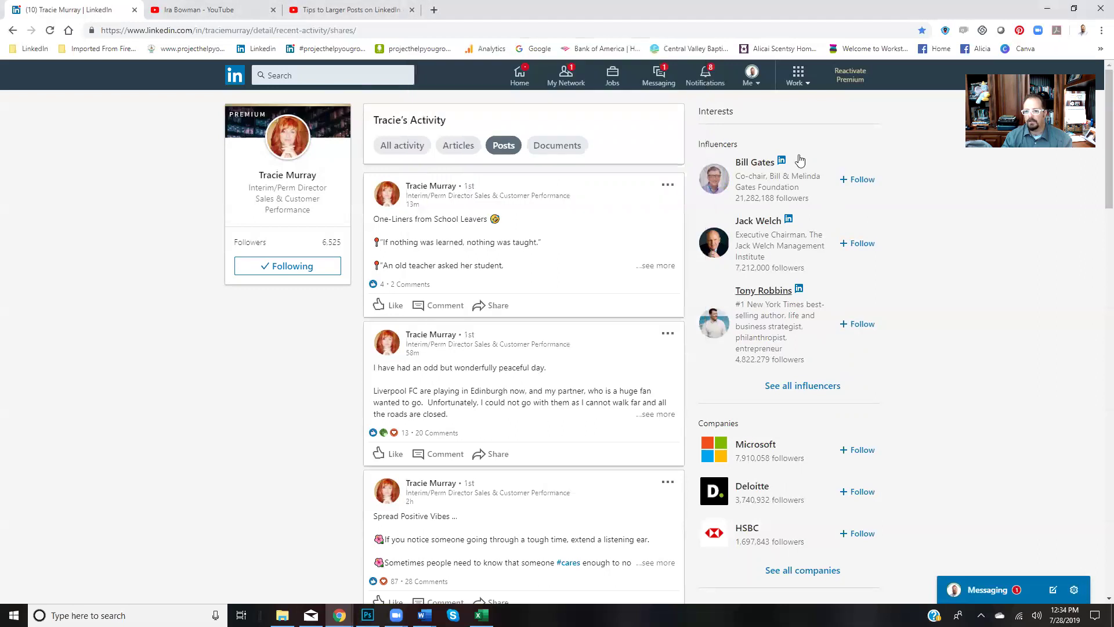
click(922, 31)
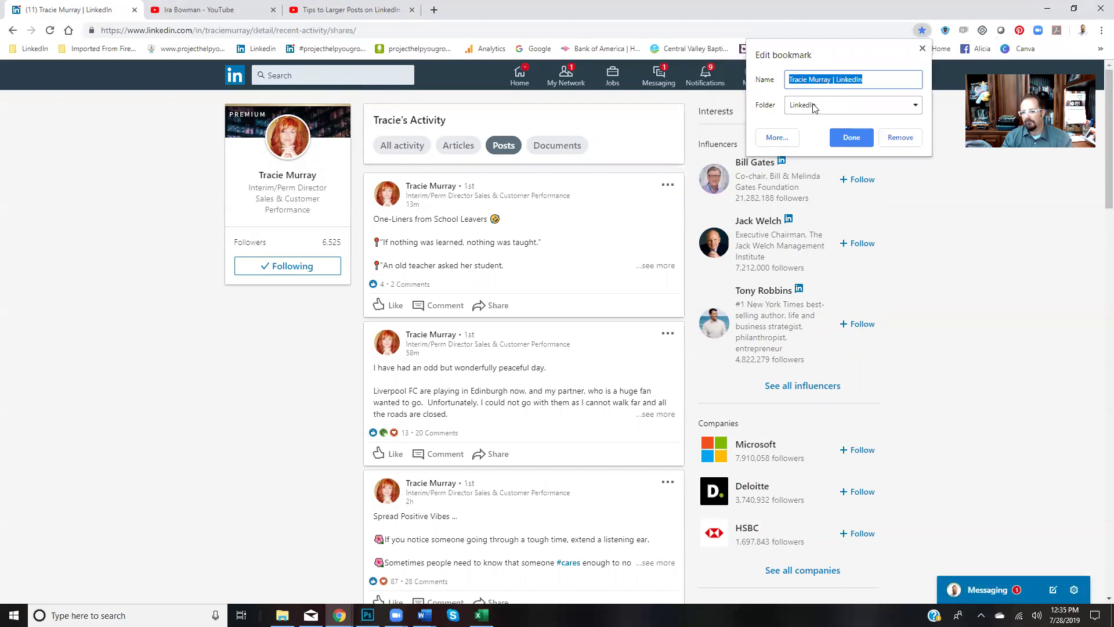
click(41, 51)
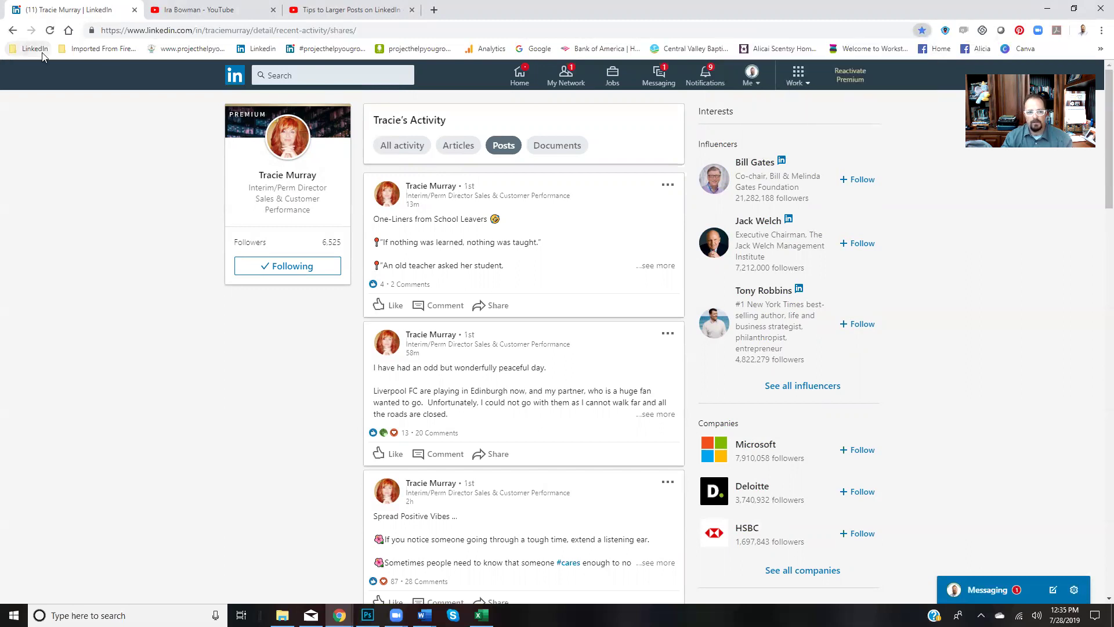
scroll(180, 322, down, 3)
scroll(181, 323, down, 5)
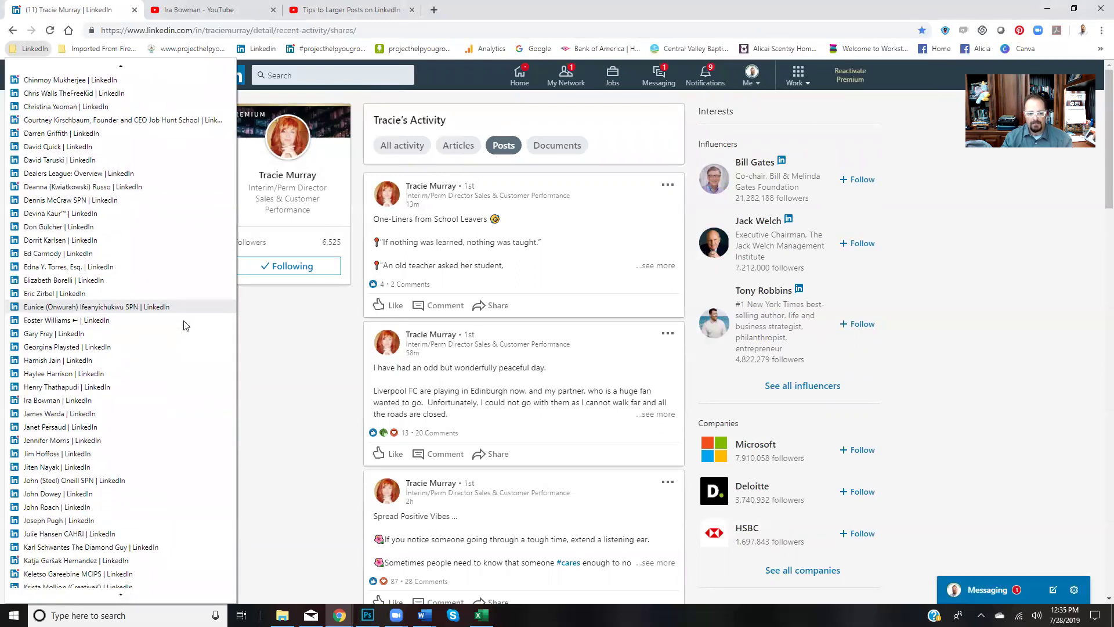
mouse_move(114, 51)
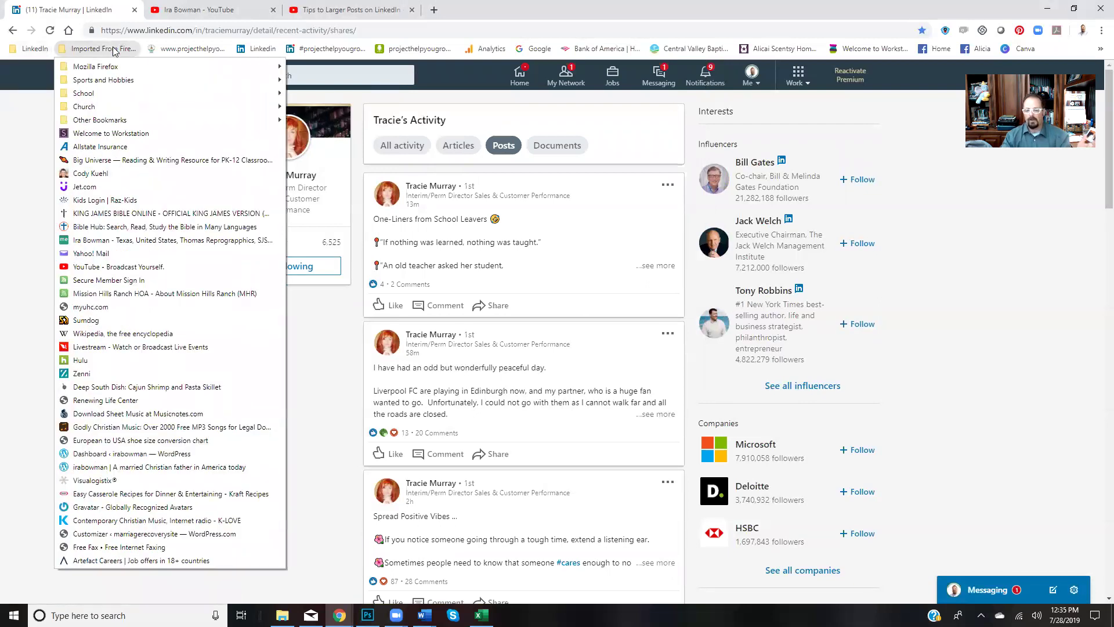
click(862, 32)
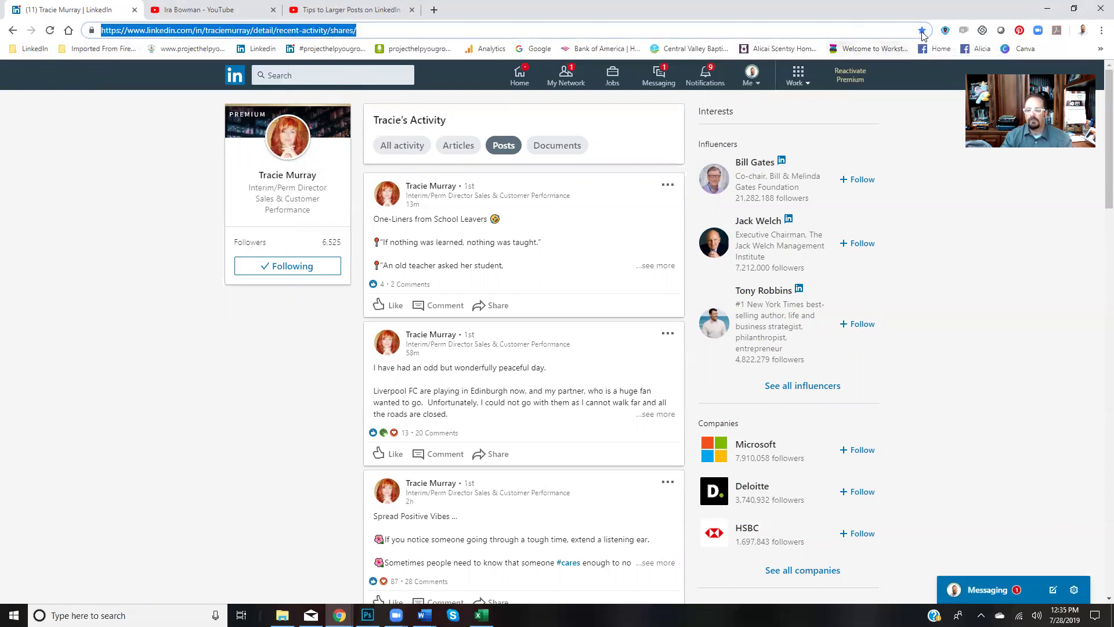
click(29, 49)
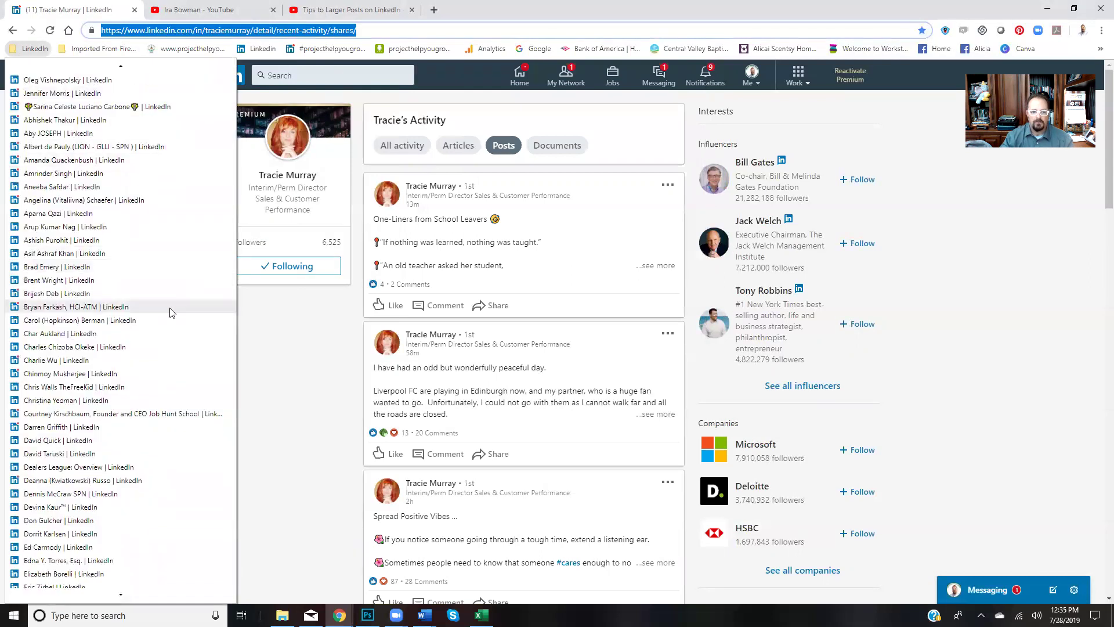
scroll(124, 546, down, 10)
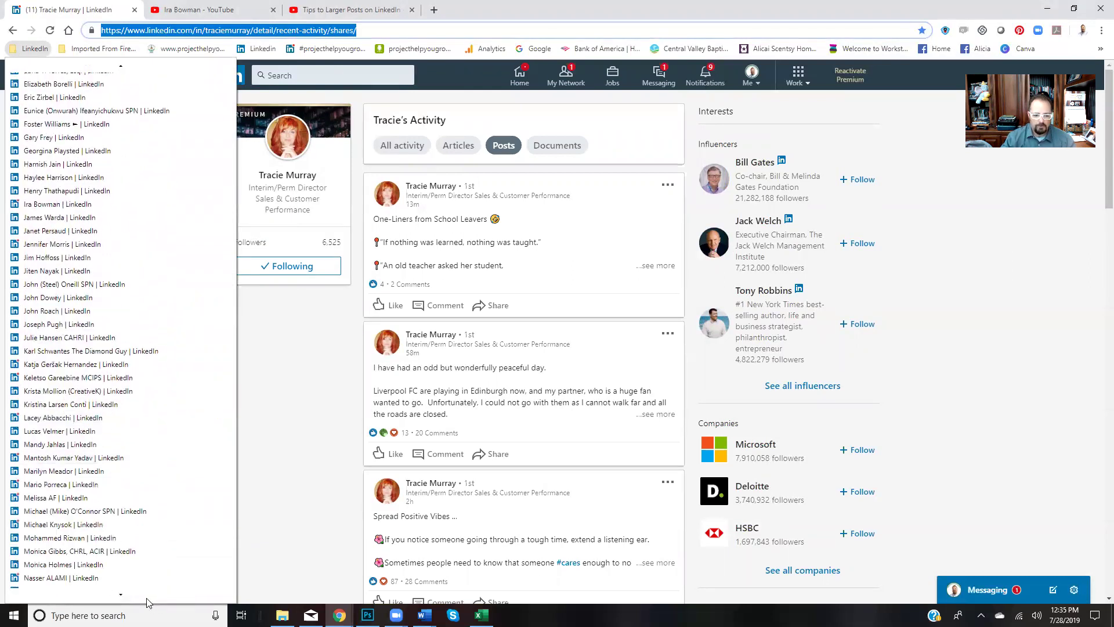
scroll(147, 602, down, 15)
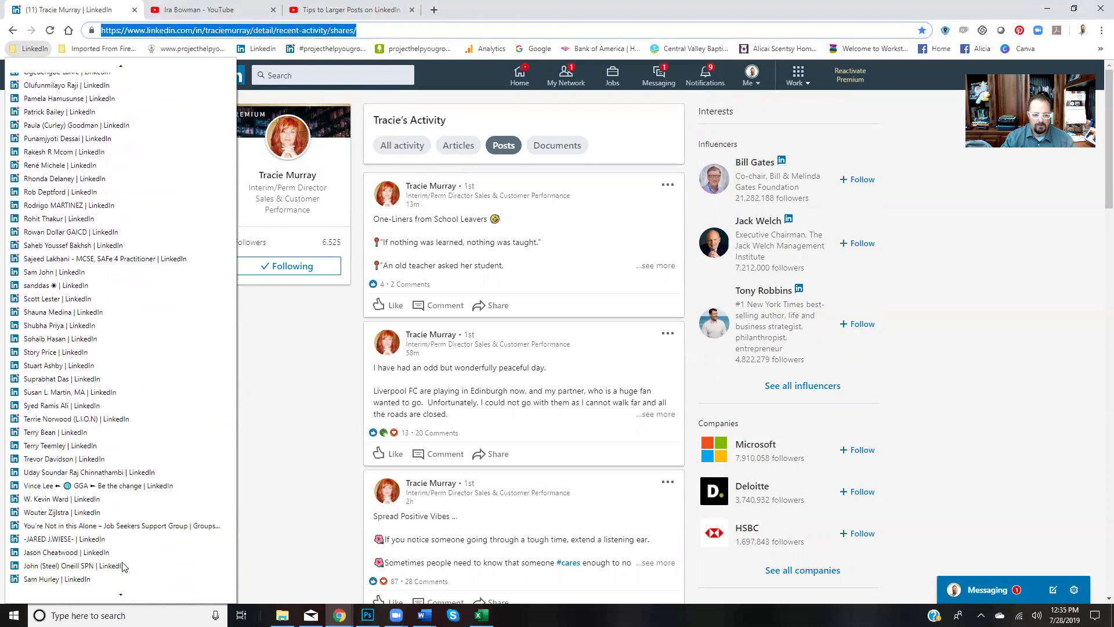
scroll(123, 565, down, 1)
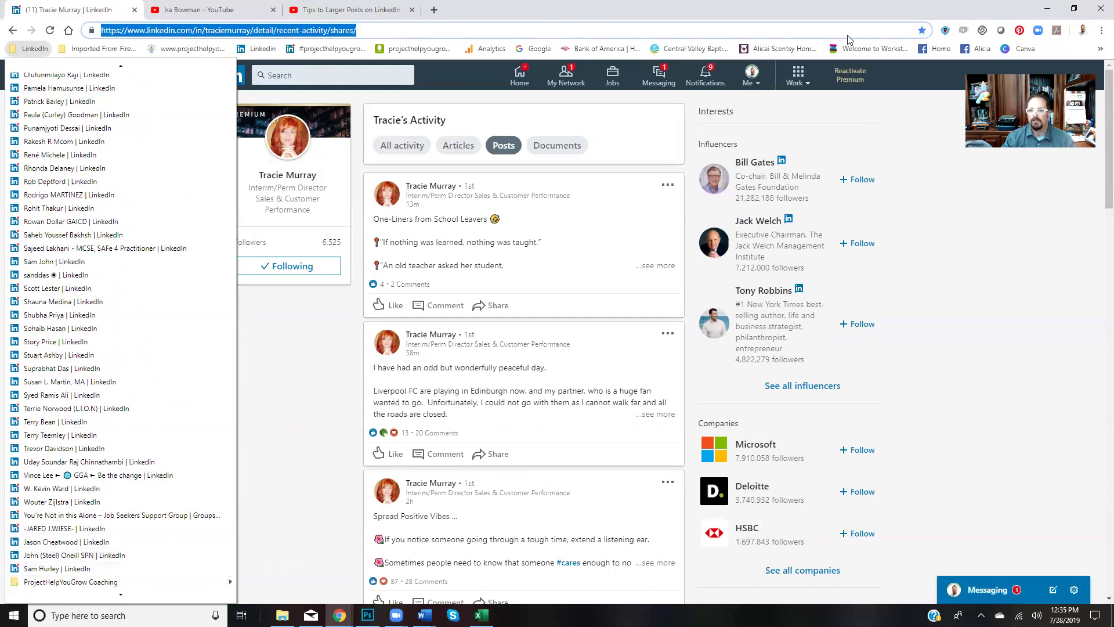
click(909, 34)
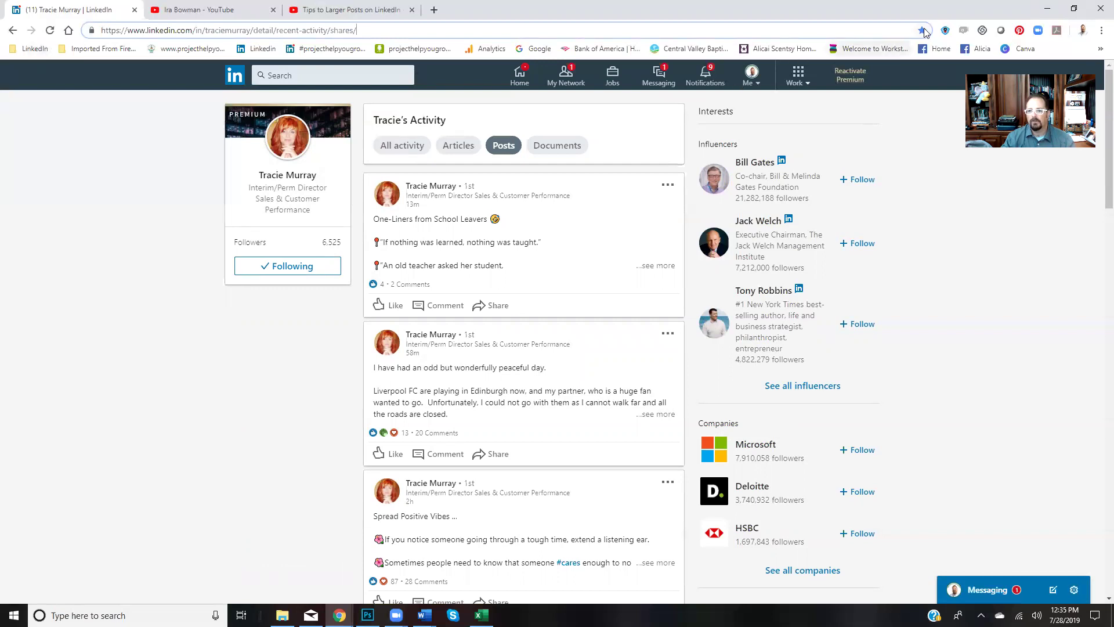
Step: Confirm the new bookmark, move it higher in the LinkedIn folder, and reopen the folder list
click(922, 30)
click(851, 138)
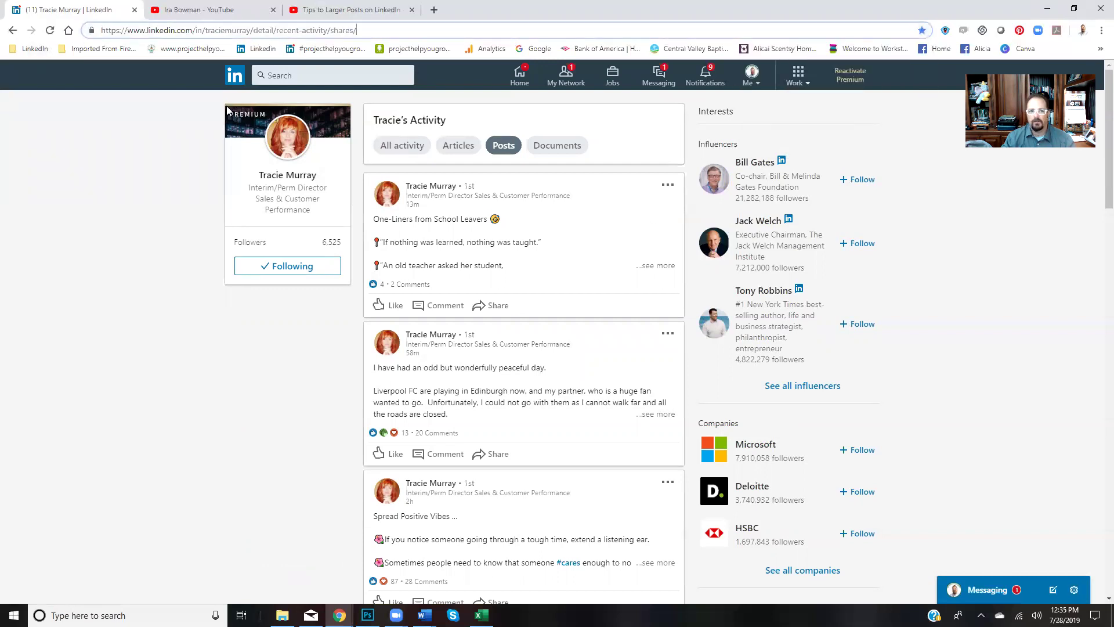
click(32, 48)
scroll(137, 403, down, 15)
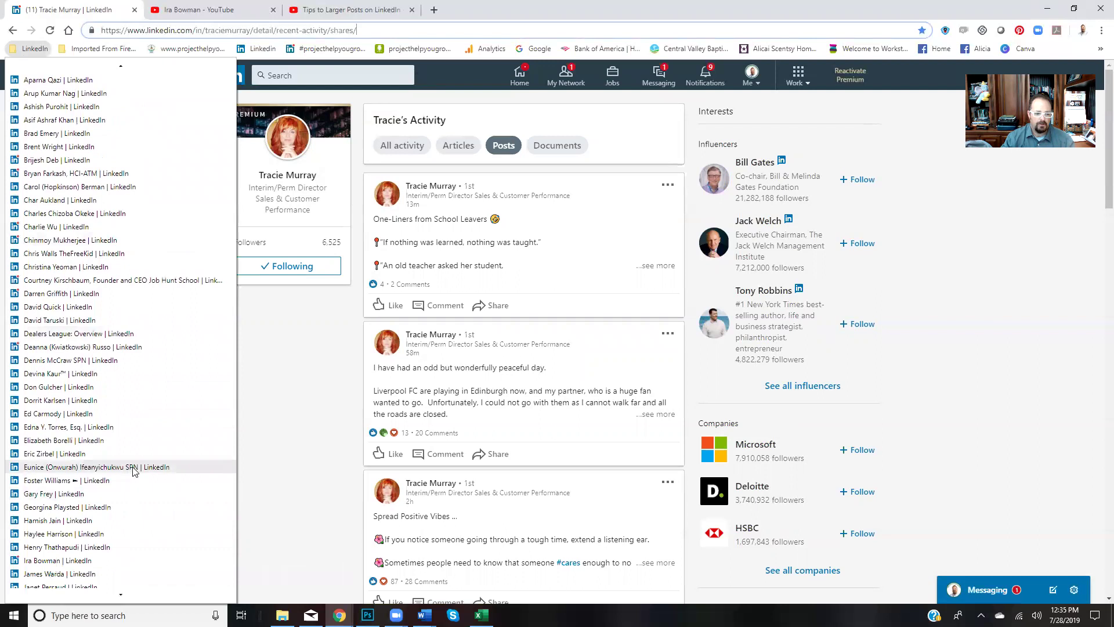
scroll(110, 505, down, 10)
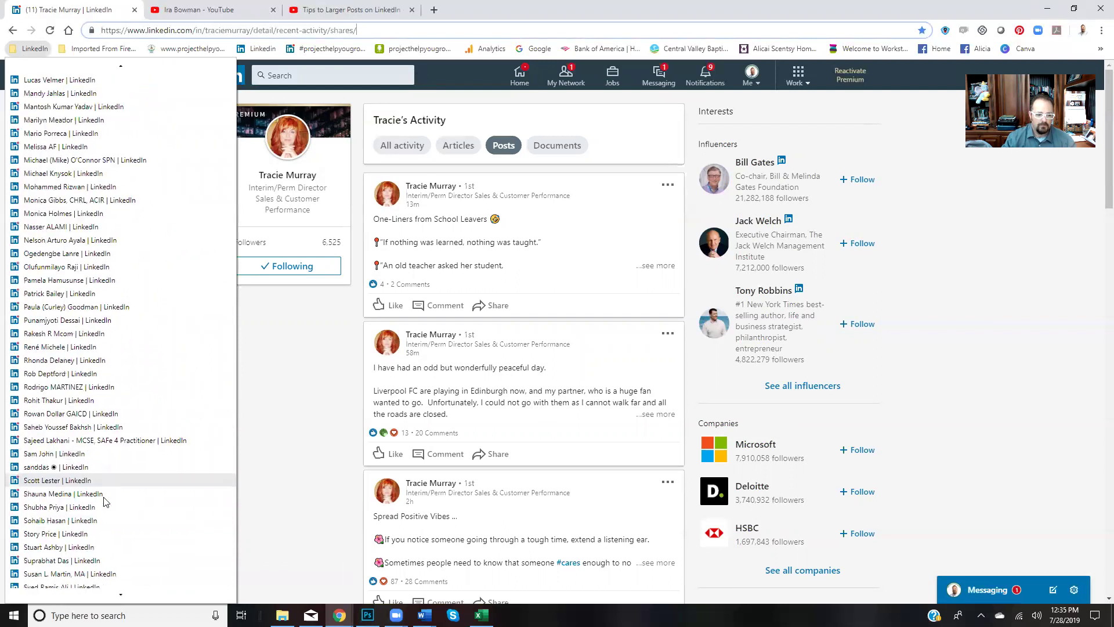
drag(129, 581, 90, 387)
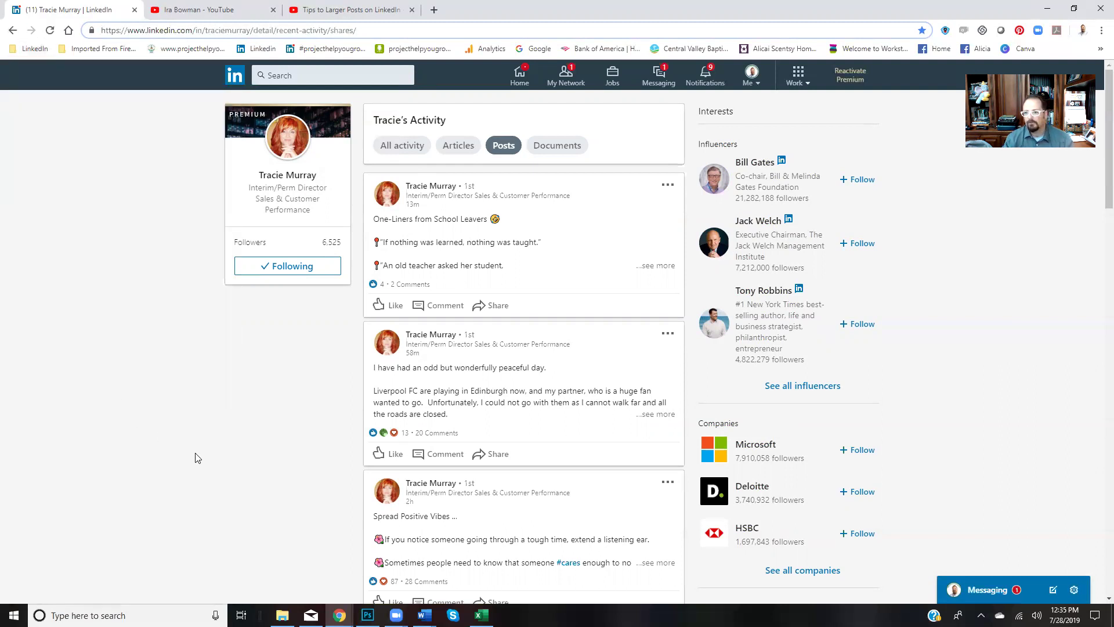
click(36, 49)
scroll(47, 255, down, 5)
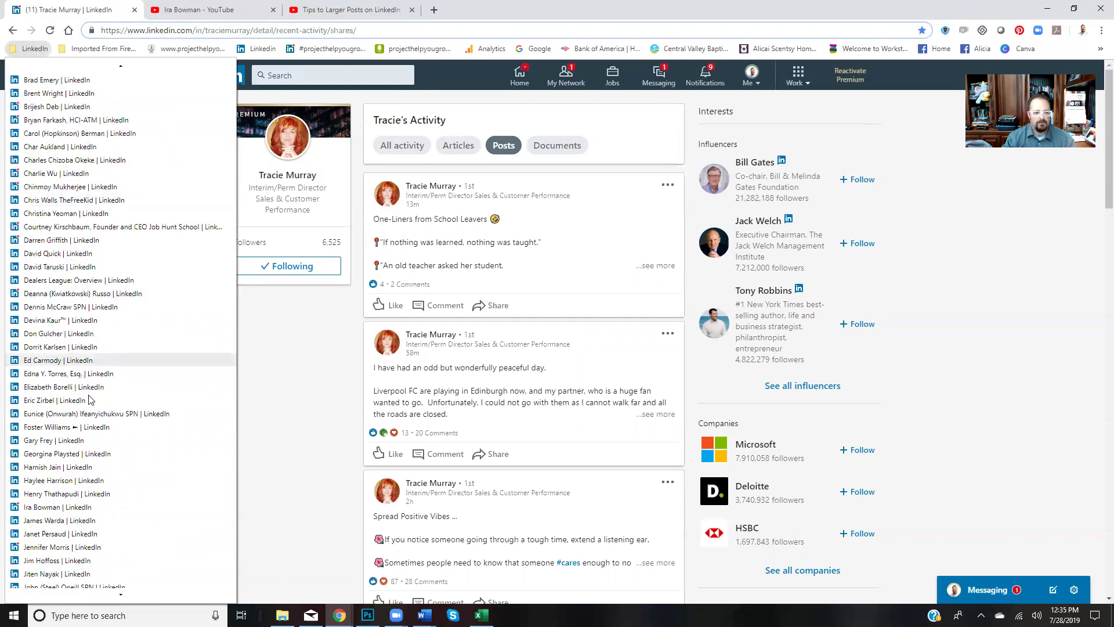
Step: Open the bookmarked member's Posts activity page from the LinkedIn folder
click(48, 508)
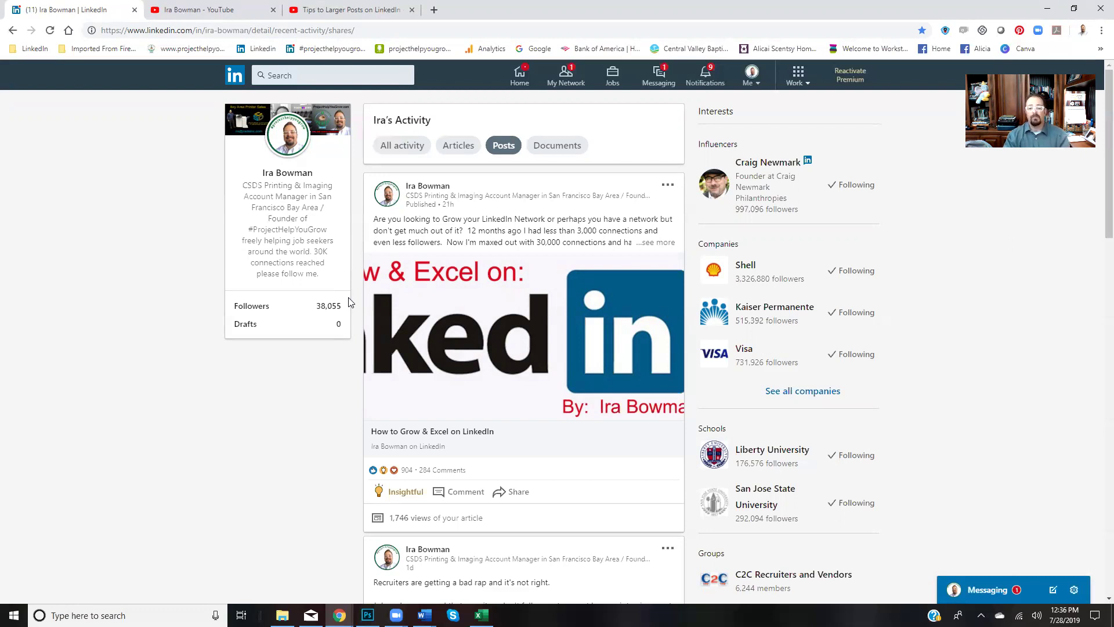
Step: Filter the activity to Articles, then switch to the Word draft Document2
click(457, 146)
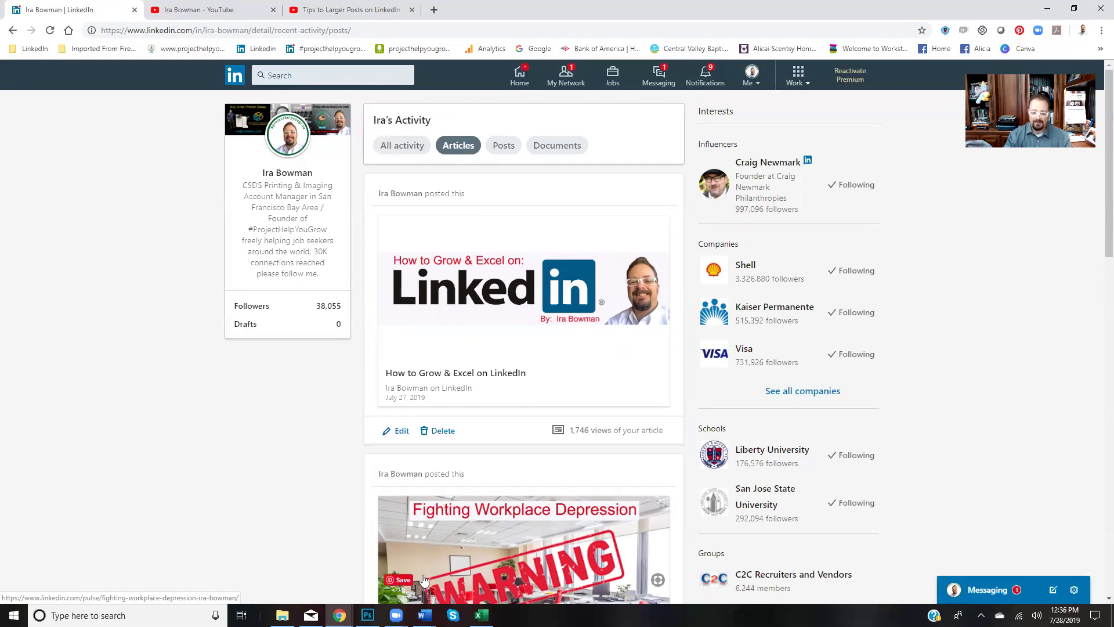
click(424, 615)
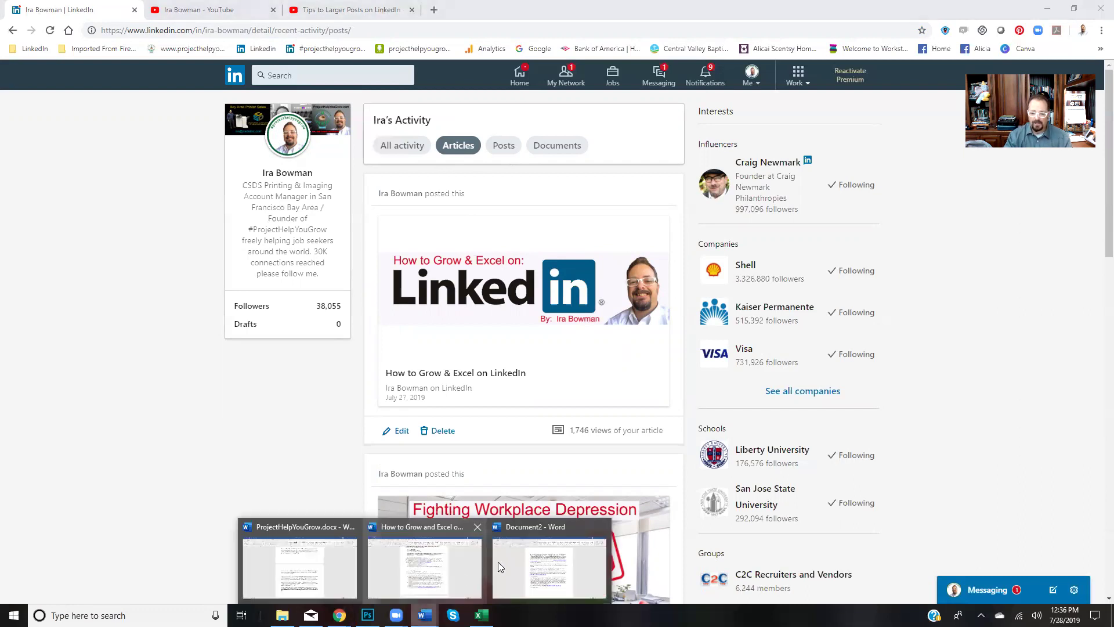
click(521, 557)
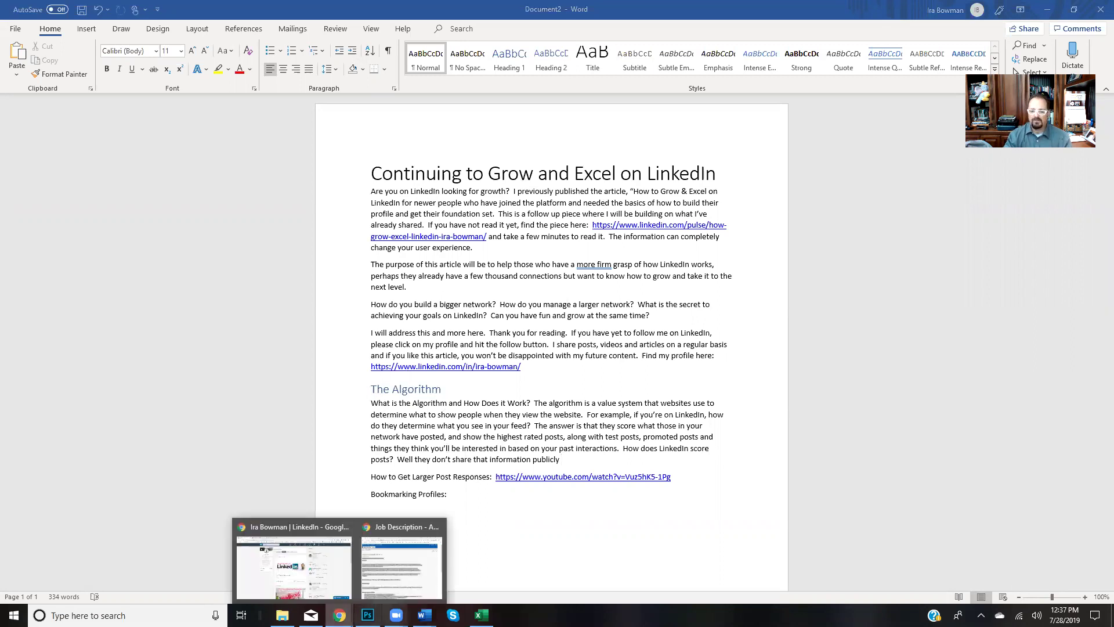
Step: Bring Chrome's LinkedIn Articles activity page, led by 'How to Grow & Excel', in front of Word
click(325, 572)
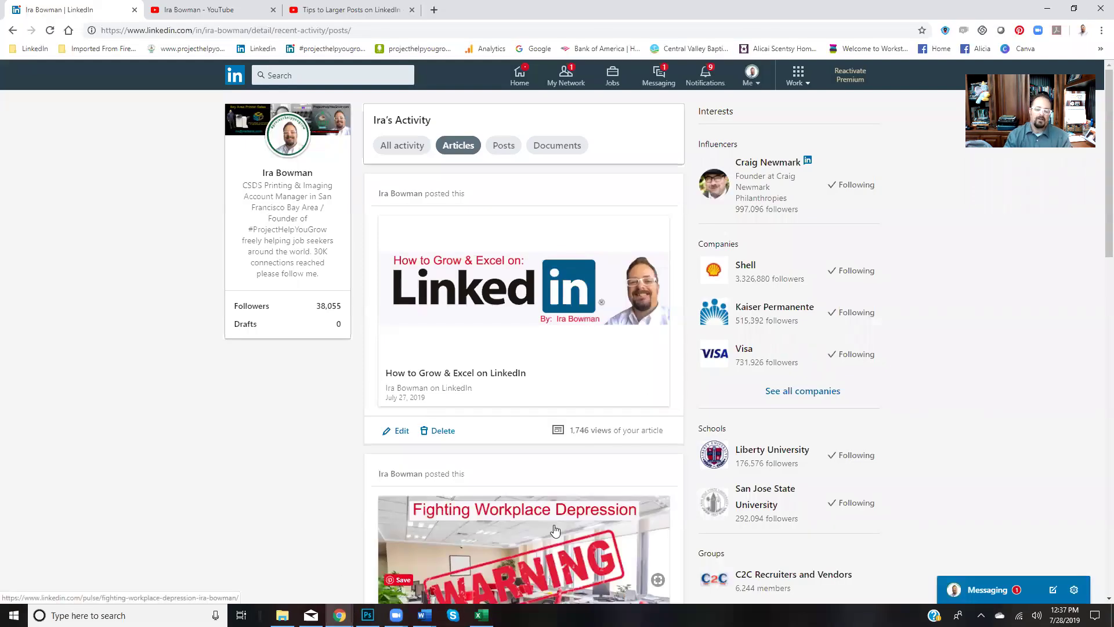